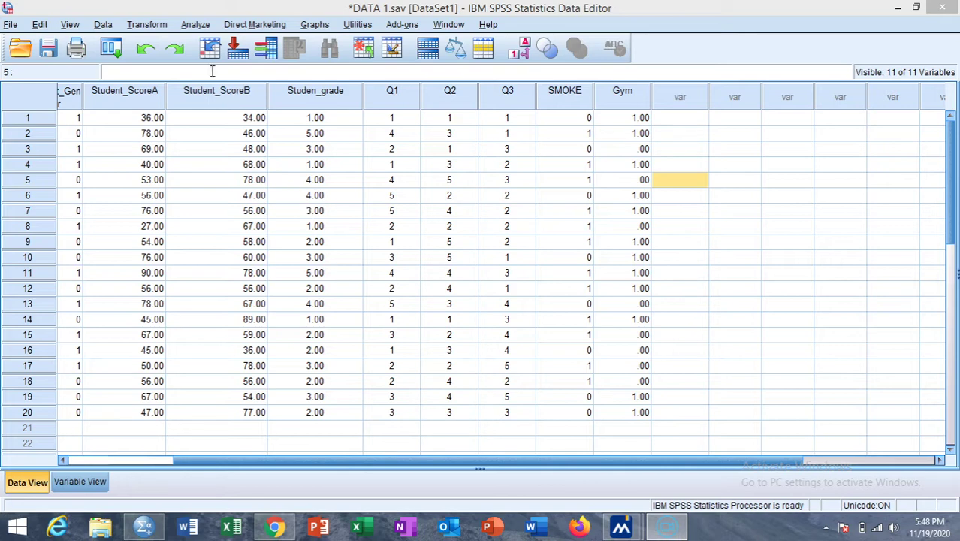
Open Compute Variable and clear the leftover expression and all previous settings.
{"action": "left_click", "coordinate": [150, 25]}
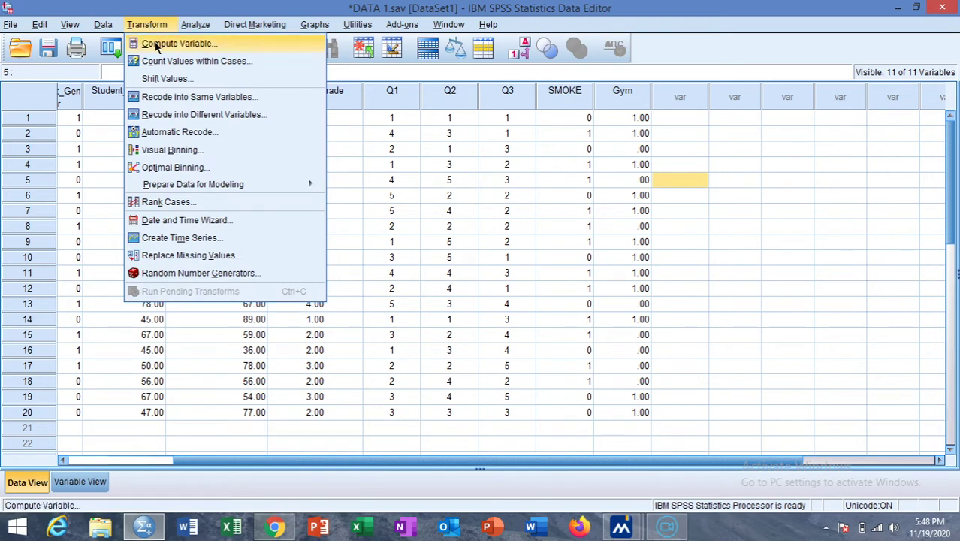
{"action": "left_click", "coordinate": [174, 44]}
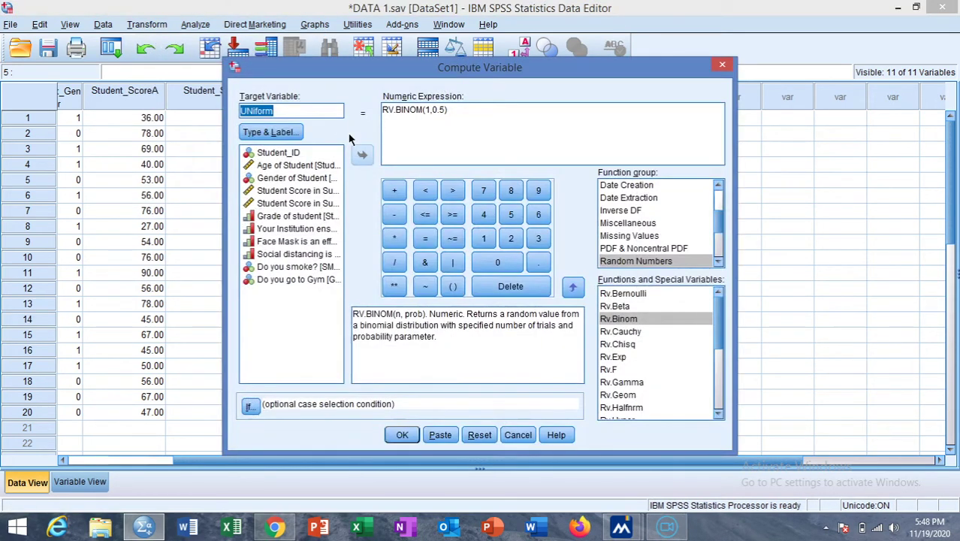
{"action": "left_click", "coordinate": [451, 111]}
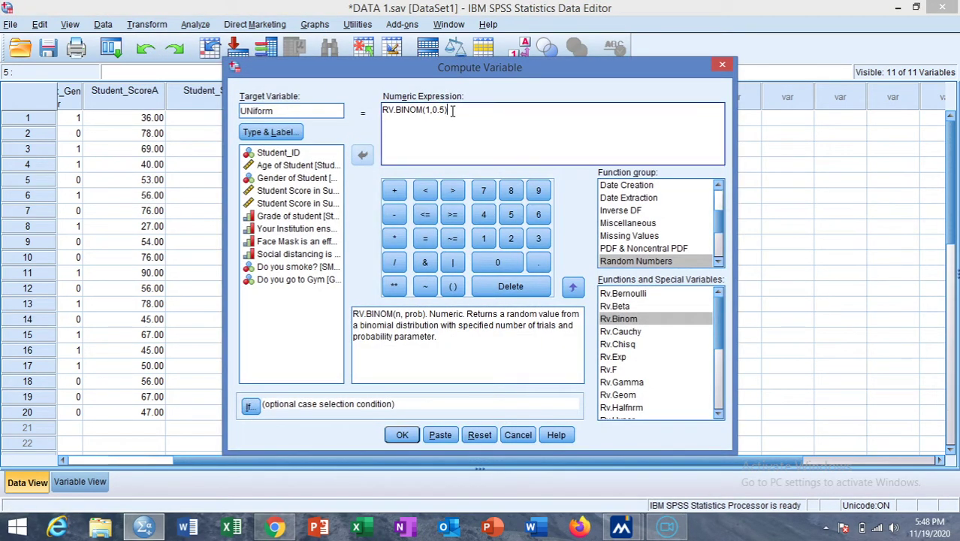
{"action": "key", "text": "BackSpace"}
{"action": "key", "text": "BackSpace"}
{"action": "key", "text": "BackSpace"}
{"action": "key", "text": "BackSpace"}
{"action": "key", "text": "BackSpace"}
{"action": "key", "text": "BackSpace"}
{"action": "key", "text": "BackSpace"}
{"action": "key", "text": "BackSpace"}
{"action": "key", "text": "BackSpace"}
{"action": "key", "text": "BackSpace"}
{"action": "key", "text": "BackSpace"}
{"action": "key", "text": "BackSpace"}
{"action": "key", "text": "BackSpace"}
{"action": "key", "text": "BackSpace"}
{"action": "key", "text": "BackSpace"}
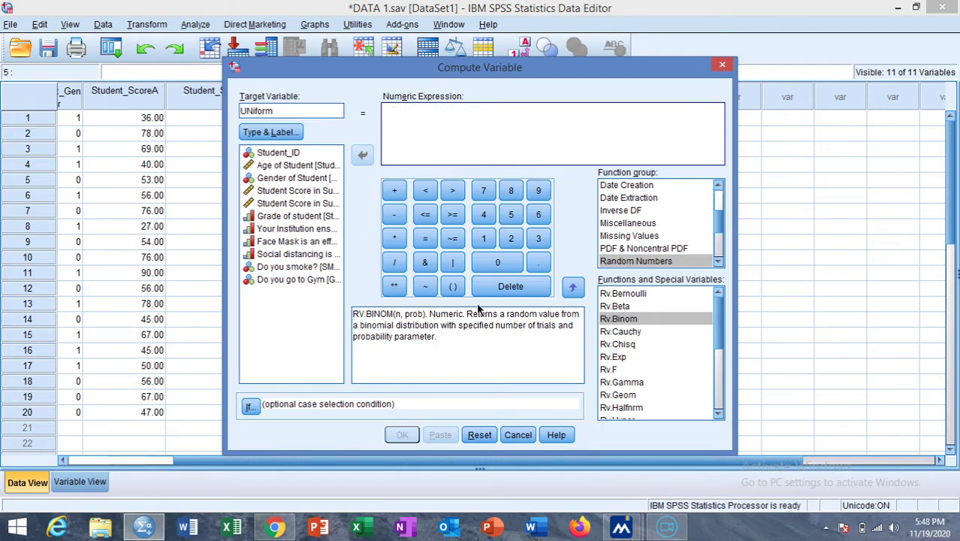
{"action": "left_click", "coordinate": [479, 435]}
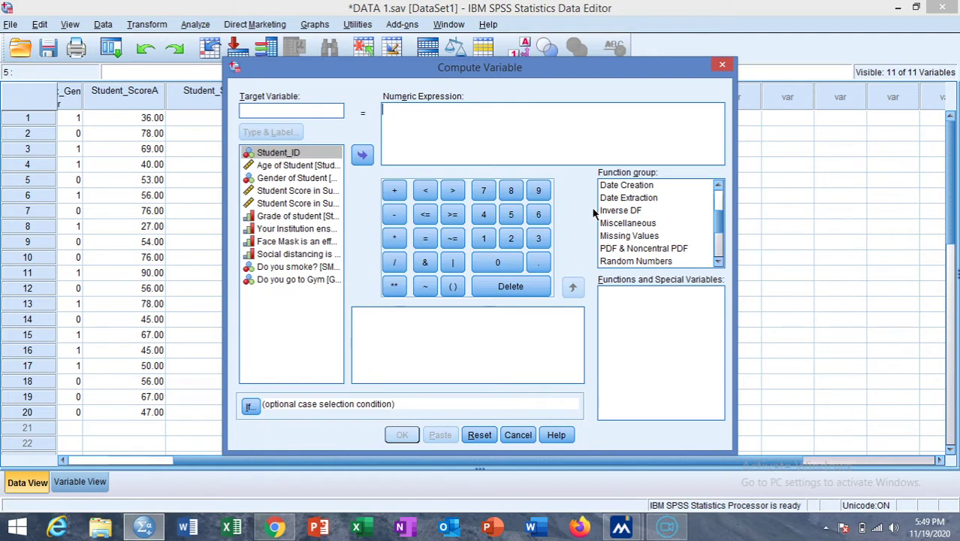
Select the Rv.Uniform function from the Random Numbers group and name the target variable Variable_uniform.
{"action": "left_click_drag", "start_coordinate": [717, 218], "coordinate": [717, 229]}
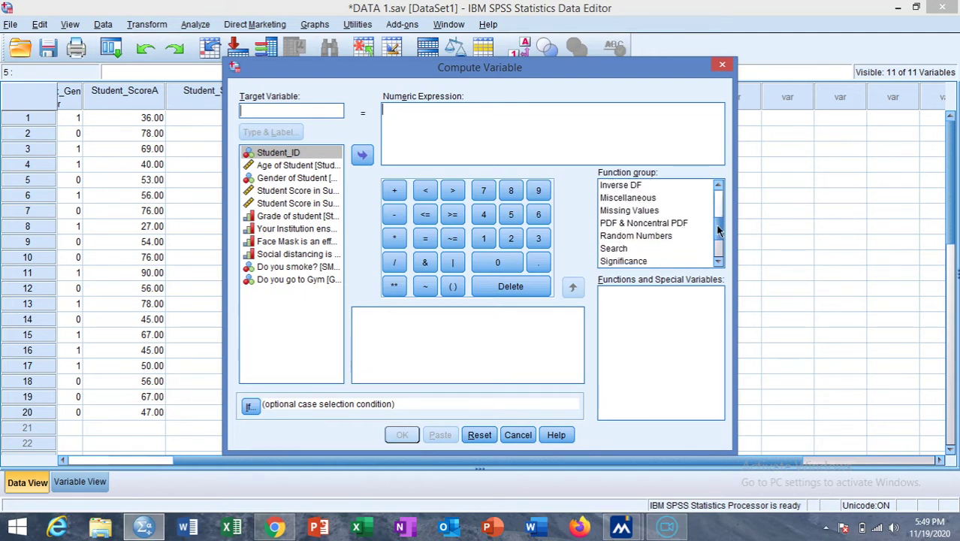
{"action": "left_click", "coordinate": [644, 237]}
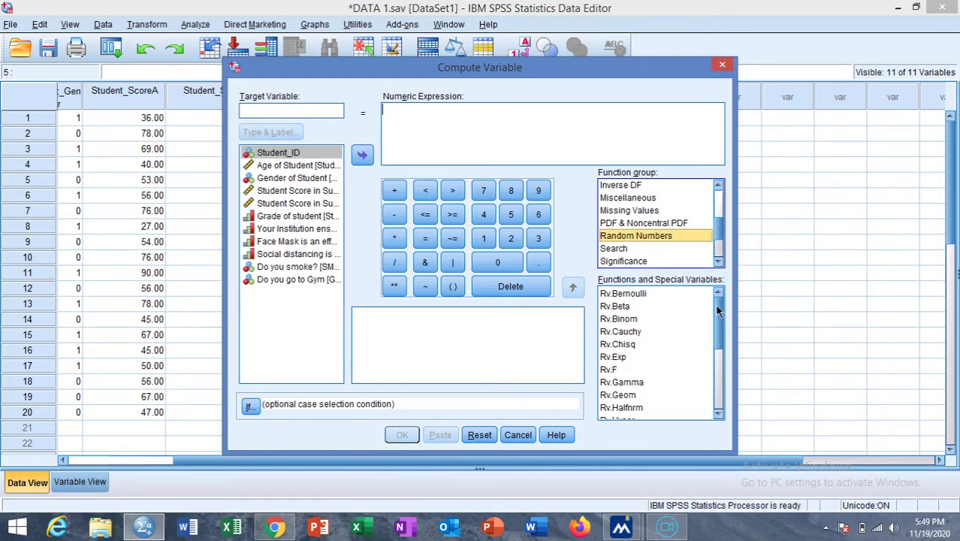
{"action": "left_click_drag", "start_coordinate": [715, 304], "coordinate": [714, 362]}
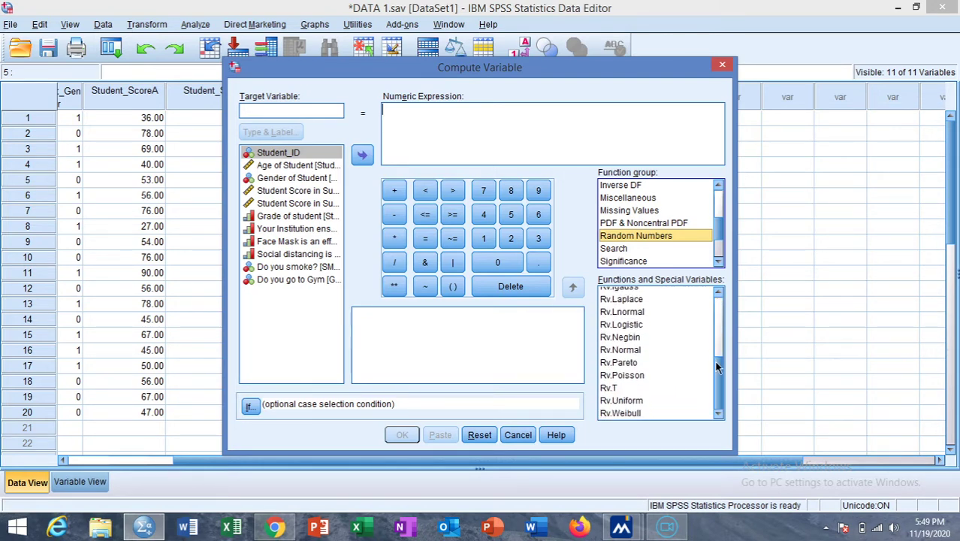
{"action": "left_click", "coordinate": [627, 403]}
{"action": "left_click", "coordinate": [627, 402]}
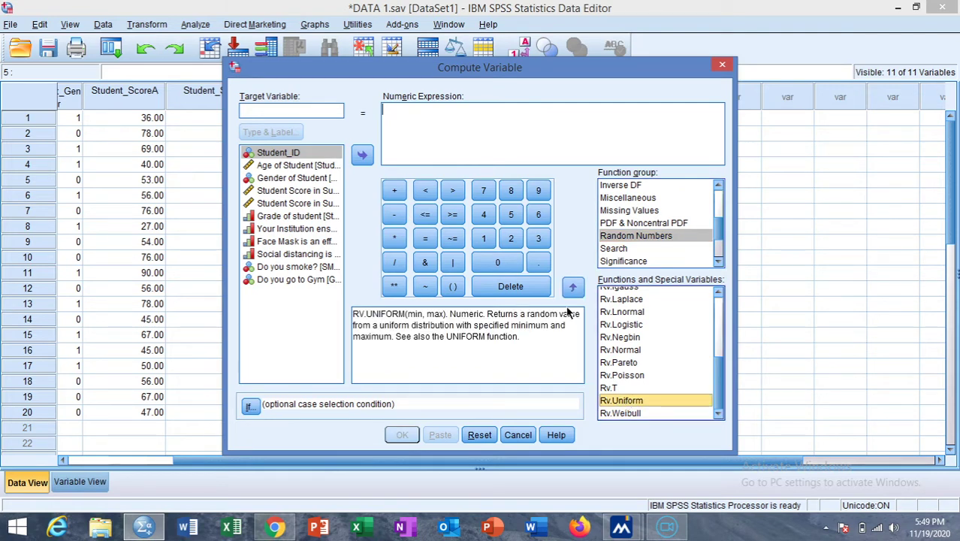
{"action": "left_click", "coordinate": [287, 111]}
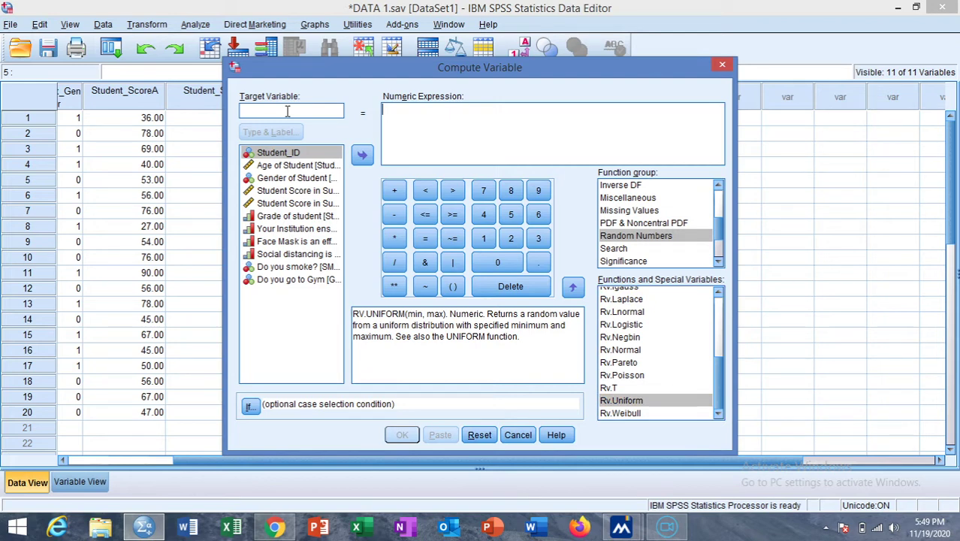
{"action": "type", "text": "Variab"}
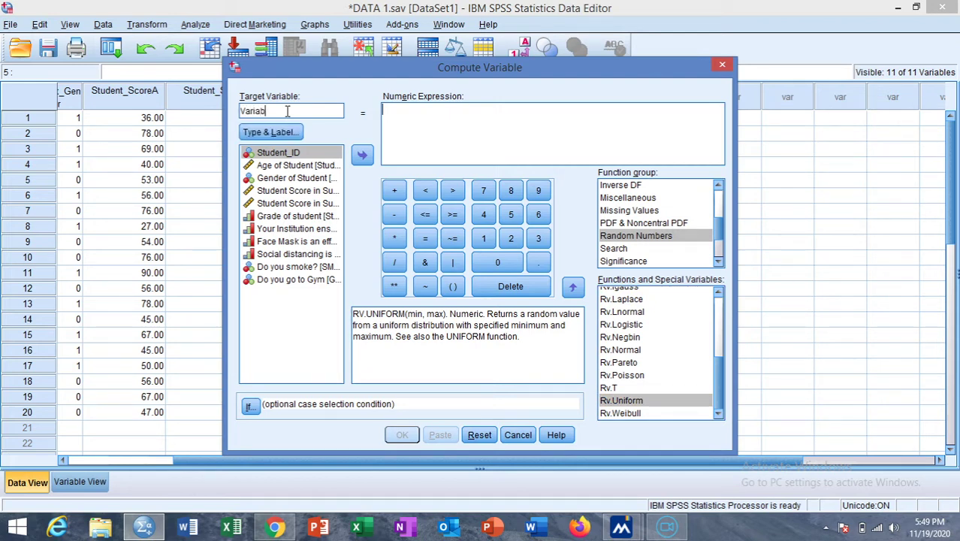
{"action": "type", "text": "le_uniform"}
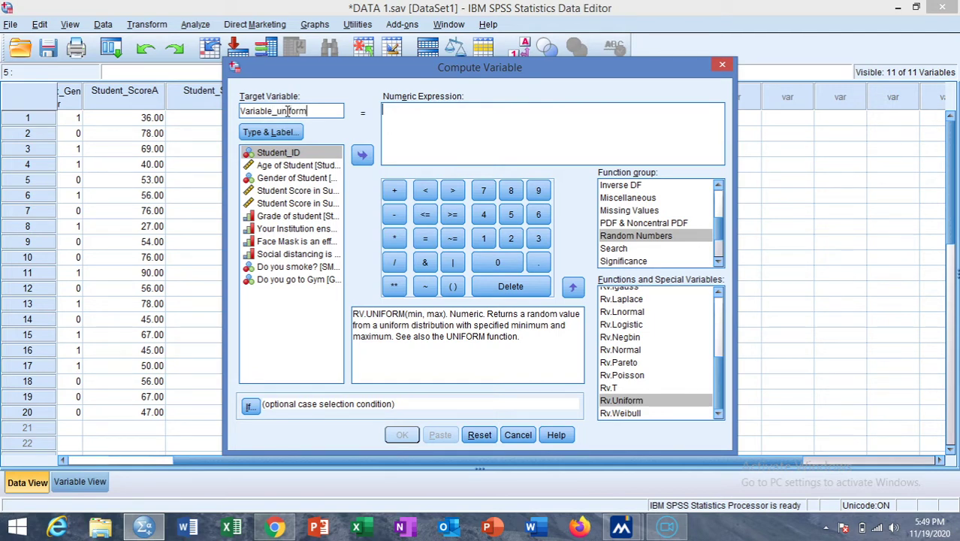
Compute the variable with the expression RV.UNIFORM(0,1) and return to the DATA 1.sav dataset.
{"action": "left_click", "coordinate": [575, 290]}
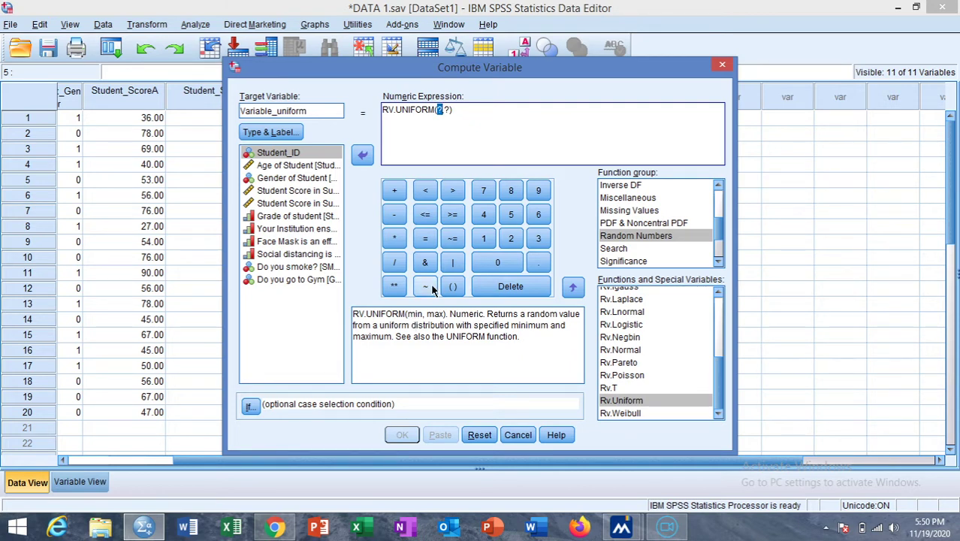
{"action": "left_click", "coordinate": [442, 111]}
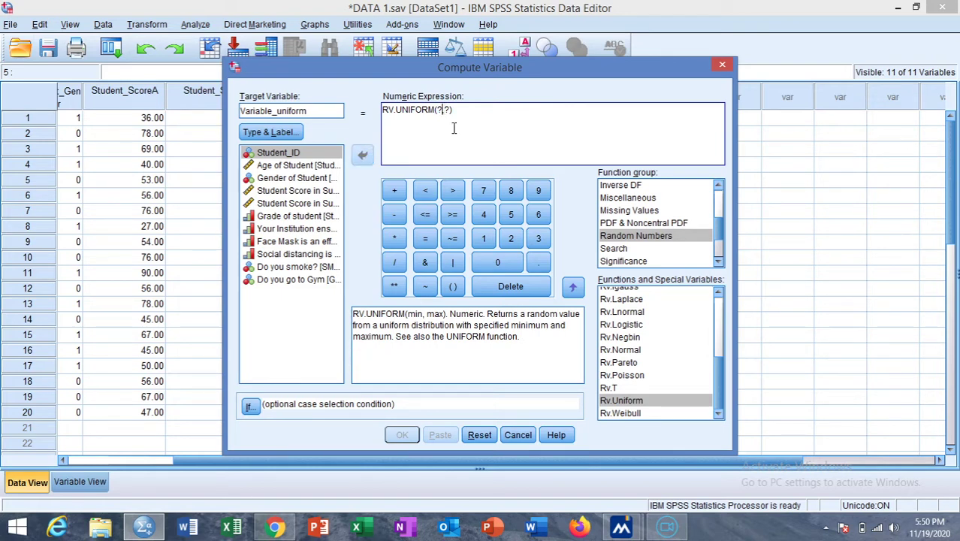
{"action": "key", "text": "BackSpace"}
{"action": "key", "text": "BackSpace"}
{"action": "type", "text": "0"}
{"action": "double_click", "coordinate": [447, 109]}
{"action": "type", "text": "1"}
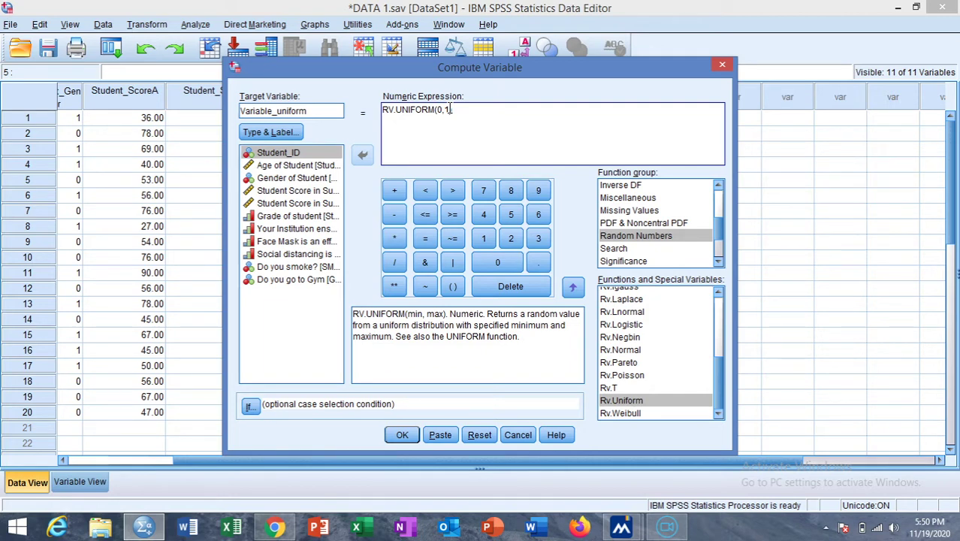
{"action": "type", "text": ")"}
{"action": "left_click", "coordinate": [402, 436]}
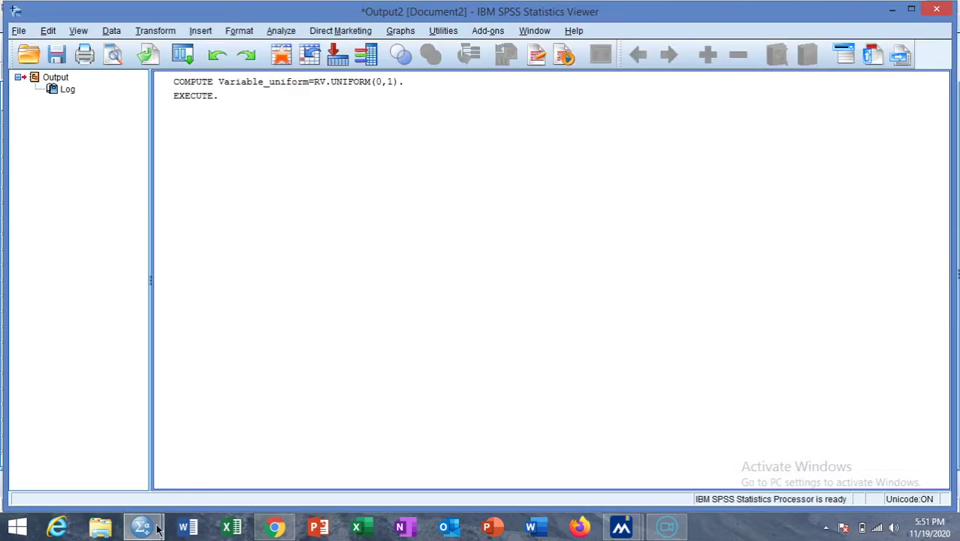
{"action": "mouse_move", "coordinate": [142, 526]}
{"action": "left_click", "coordinate": [126, 456]}
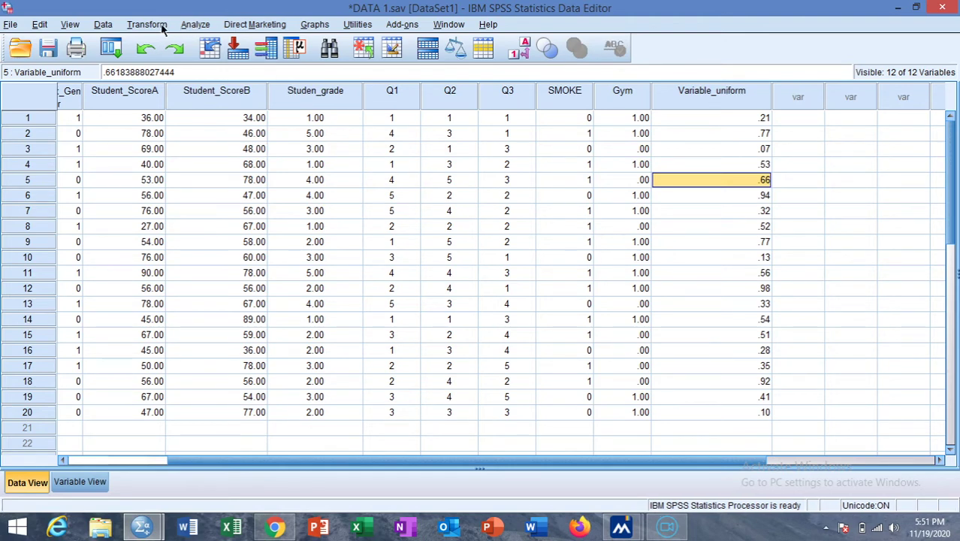
Reopen Compute Variable, select the Rv.Normal function and clear the existing uniform expression.
{"action": "left_click", "coordinate": [138, 26]}
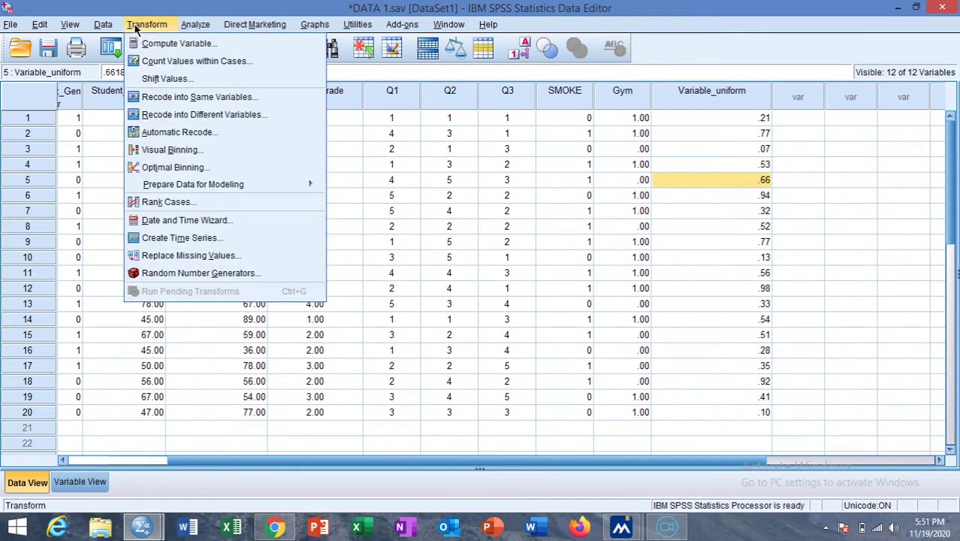
{"action": "left_click", "coordinate": [162, 45]}
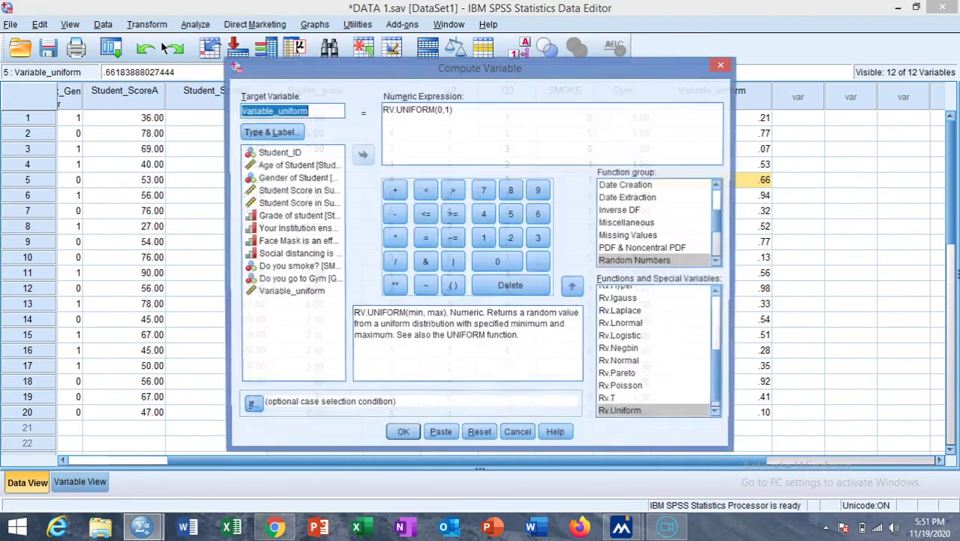
{"action": "left_click", "coordinate": [629, 363]}
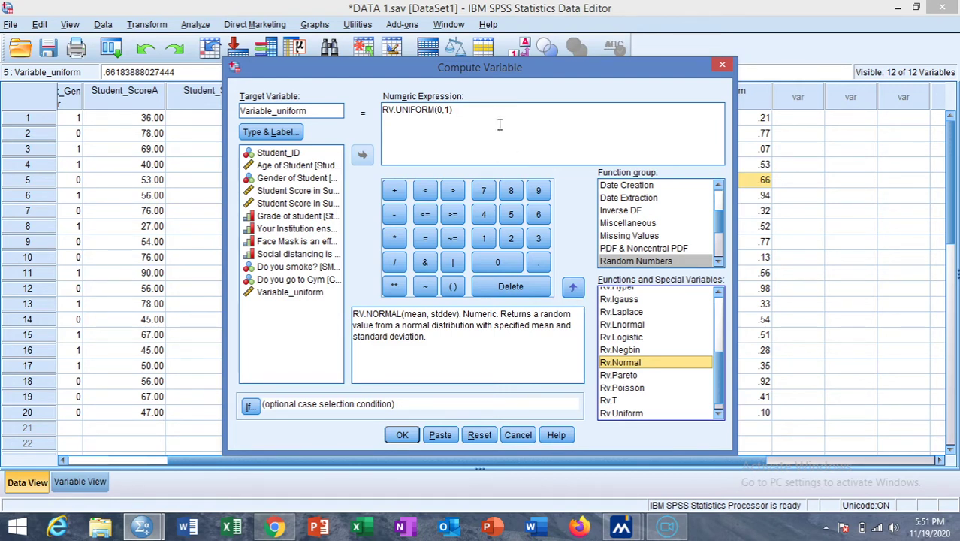
{"action": "left_click", "coordinate": [444, 109]}
{"action": "key", "text": "Delete"}
{"action": "key", "text": "Delete"}
{"action": "key", "text": "Delete"}
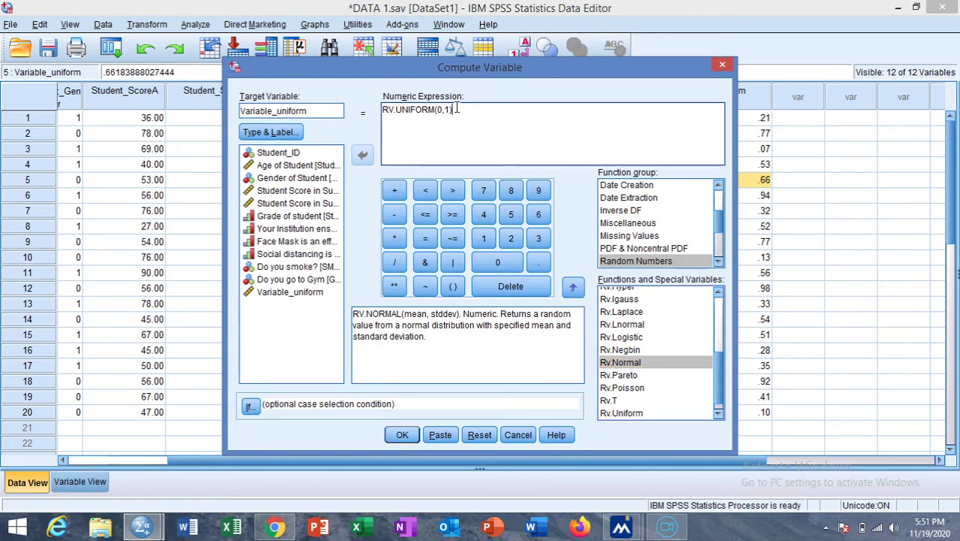
{"action": "key", "text": "BackSpace"}
{"action": "key", "text": "BackSpace"}
{"action": "key", "text": "BackSpace"}
{"action": "key", "text": "BackSpace"}
{"action": "key", "text": "BackSpace"}
{"action": "key", "text": "BackSpace"}
{"action": "key", "text": "BackSpace"}
{"action": "key", "text": "BackSpace"}
{"action": "key", "text": "BackSpace"}
{"action": "key", "text": "BackSpace"}
{"action": "key", "text": "BackSpace"}
{"action": "key", "text": "BackSpace"}
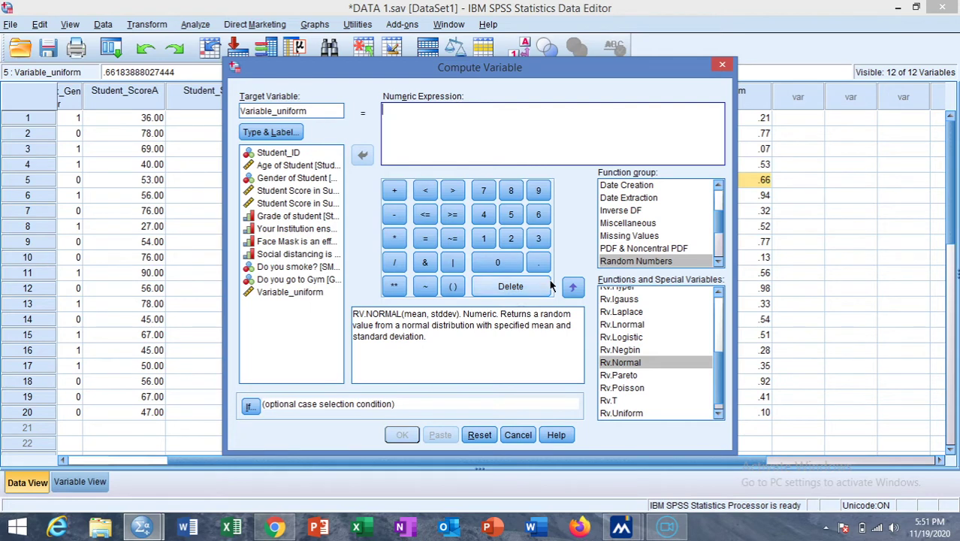
Insert the Rv.Normal function into the numeric expression with mean 0 and standard deviation 5.
{"action": "left_click", "coordinate": [571, 289]}
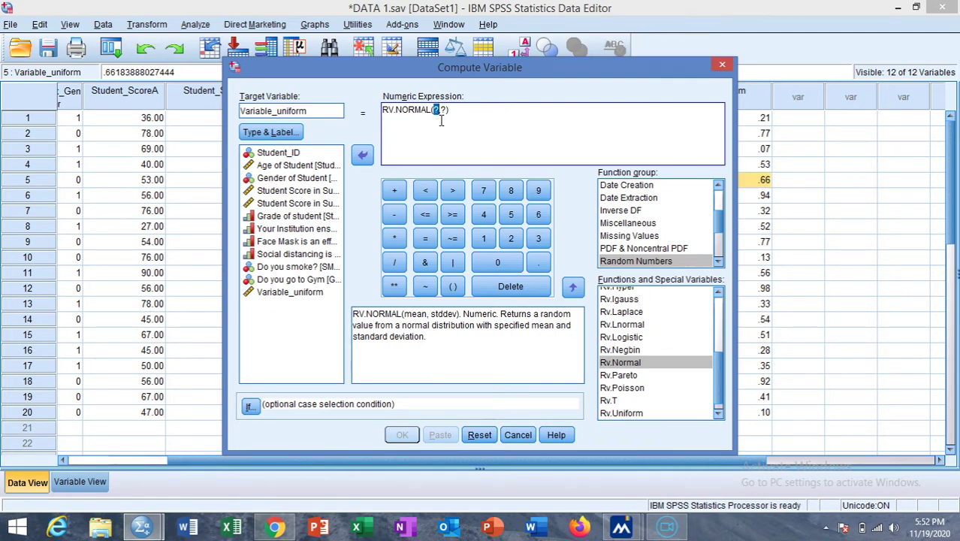
{"action": "type", "text": "3"}
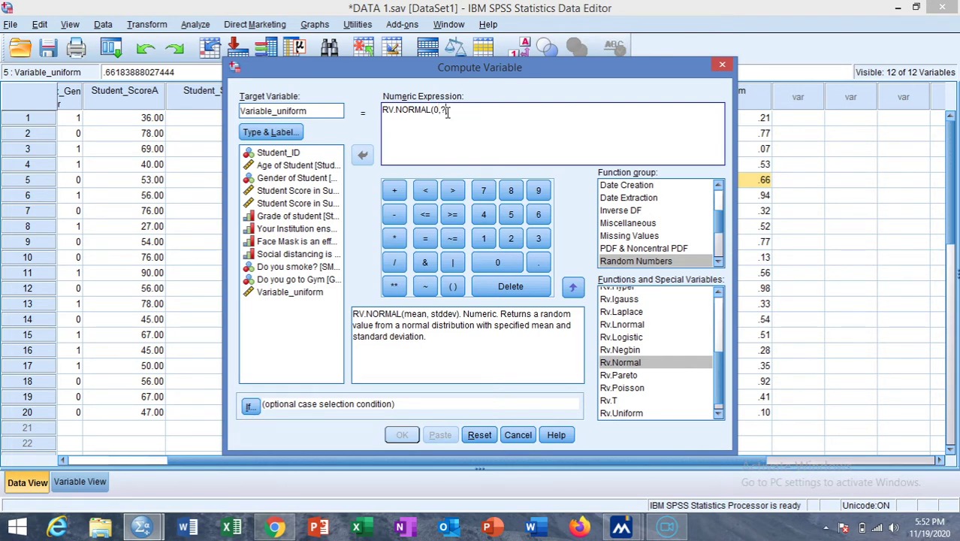
{"action": "double_click", "coordinate": [444, 110]}
{"action": "type", "text": "5"}
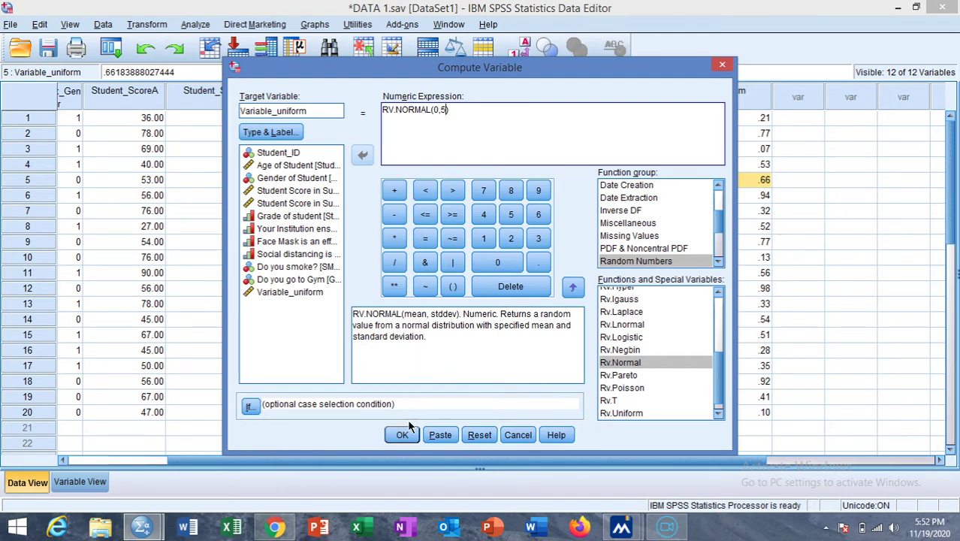
Change the target variable name to Variable_Normal, then run the computation and return to the DATA 1.sav dataset.
{"action": "left_click", "coordinate": [308, 109]}
{"action": "key", "text": "BackSpace"}
{"action": "key", "text": "BackSpace"}
{"action": "key", "text": "BackSpace"}
{"action": "key", "text": "BackSpace"}
{"action": "key", "text": "BackSpace"}
{"action": "key", "text": "BackSpace"}
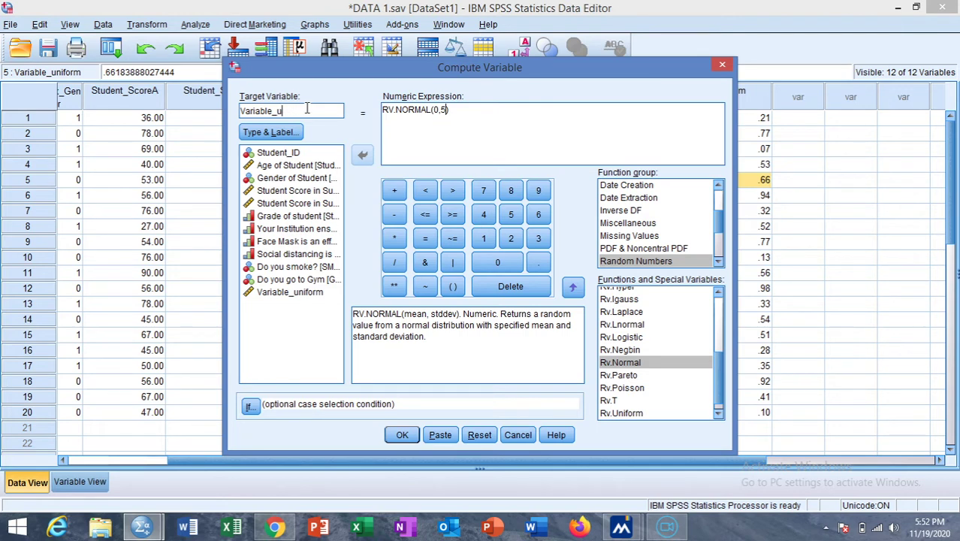
{"action": "key", "text": "BackSpace"}
{"action": "type", "text": "Normal"}
{"action": "left_click", "coordinate": [401, 436]}
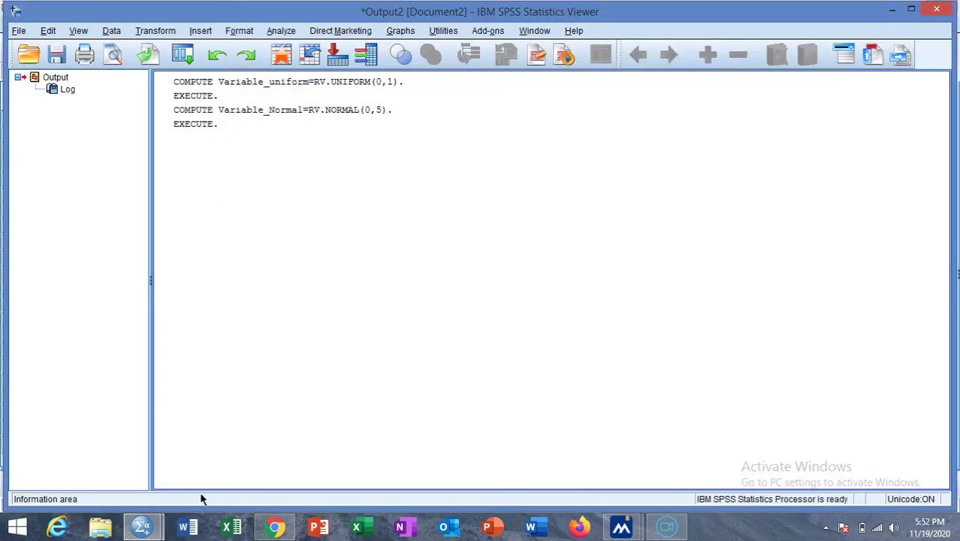
{"action": "mouse_move", "coordinate": [147, 529]}
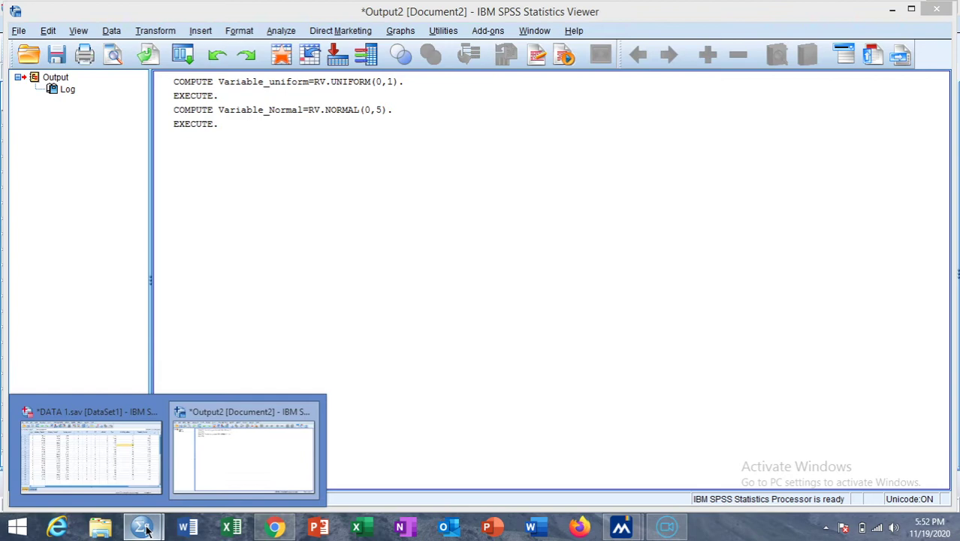
{"action": "left_click", "coordinate": [115, 454]}
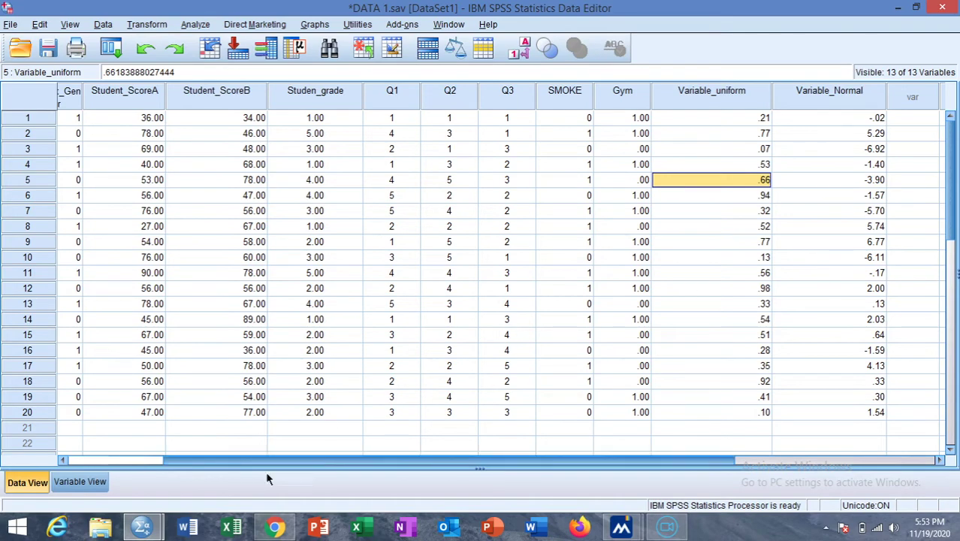
{"action": "left_click", "coordinate": [272, 530]}
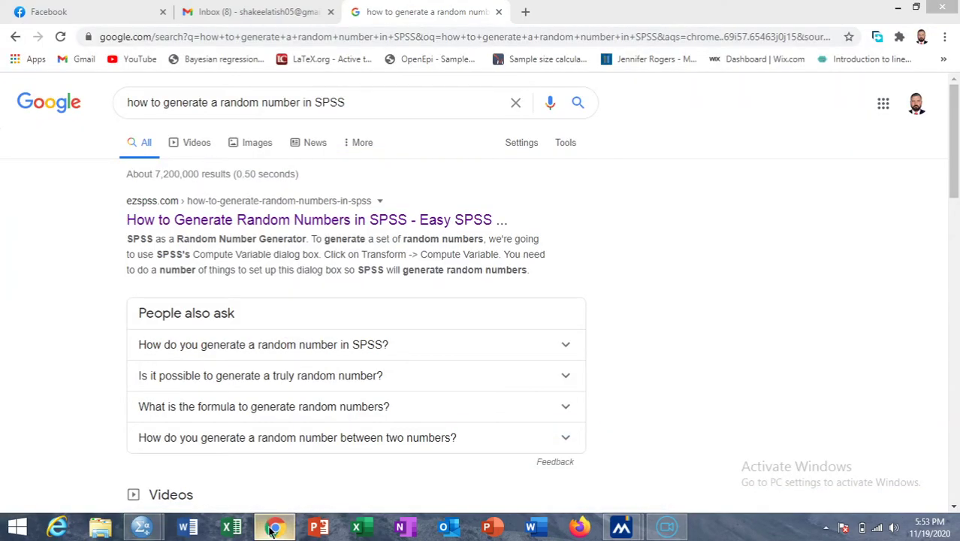
{"action": "left_click", "coordinate": [271, 530]}
{"action": "mouse_move", "coordinate": [149, 530]}
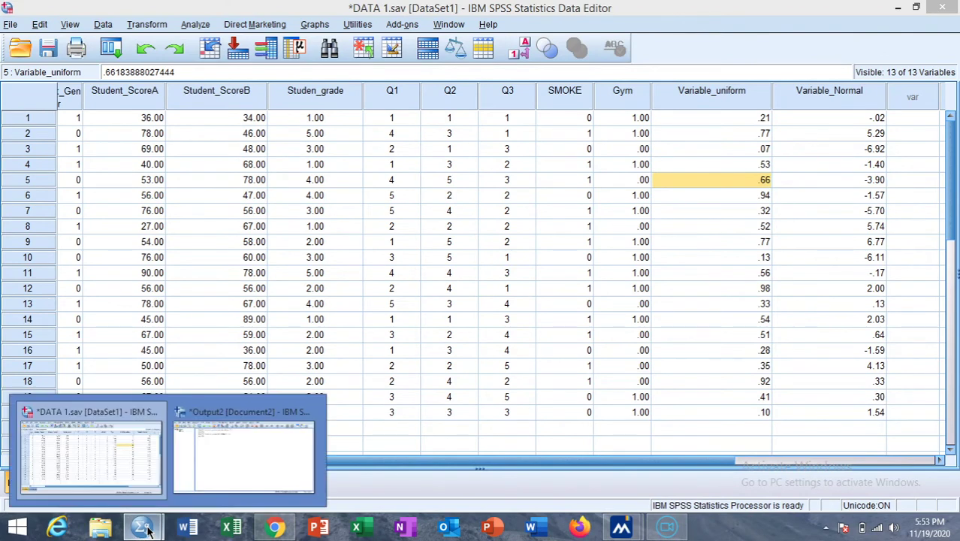
{"action": "left_click", "coordinate": [114, 462]}
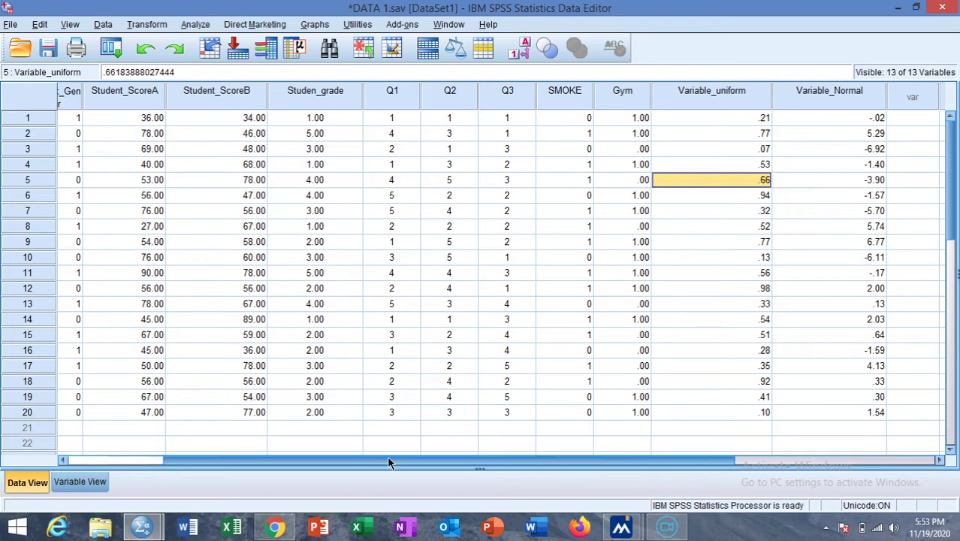
{"action": "left_click_drag", "start_coordinate": [387, 461], "coordinate": [227, 461]}
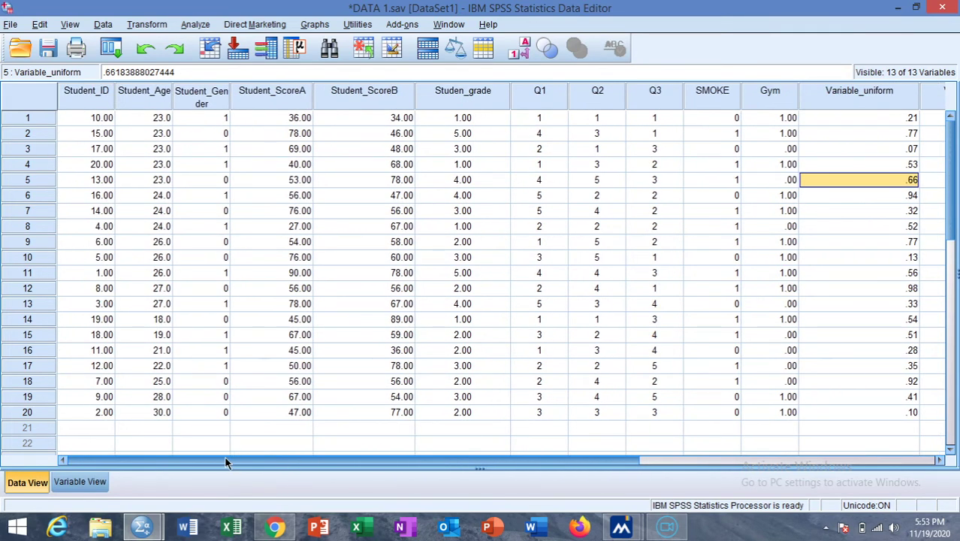
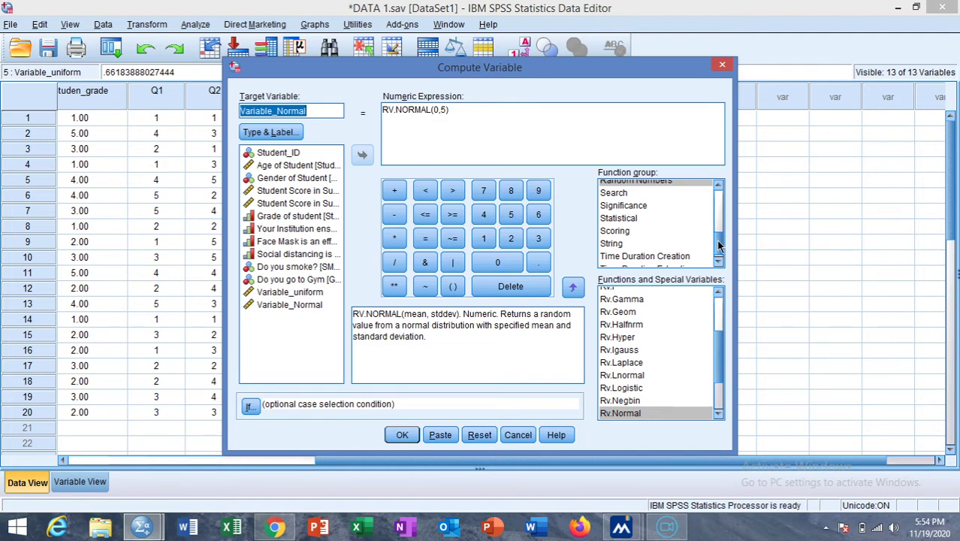
{"action": "scroll", "coordinate": [717, 338], "scroll_direction": "up", "scroll_amount": 3}
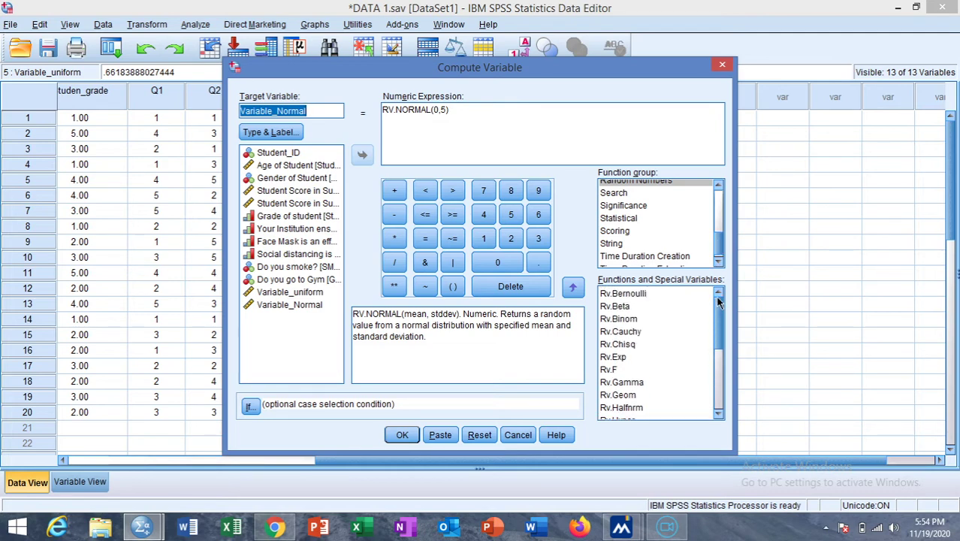
Replace the normal expression with the Rv.Binom function in the numeric expression.
{"action": "left_click", "coordinate": [620, 319]}
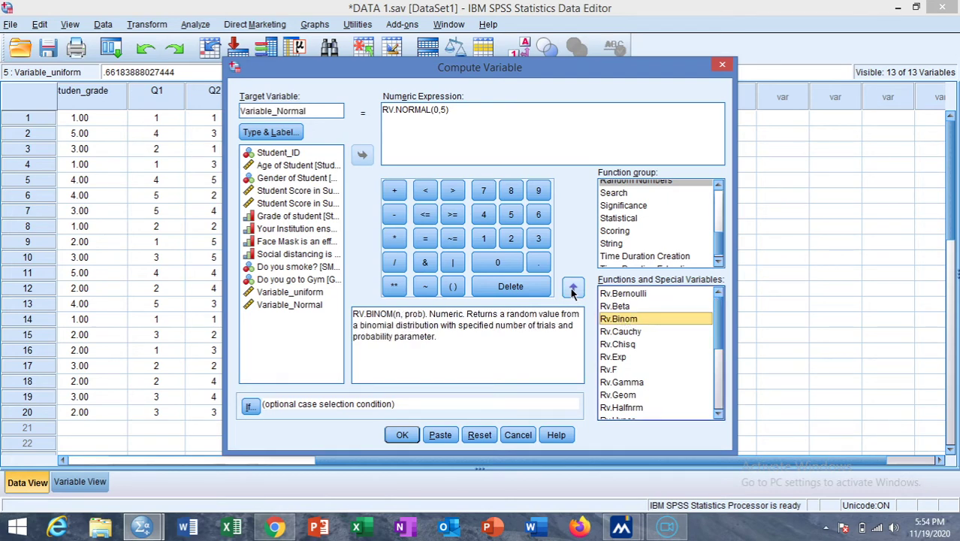
{"action": "left_click", "coordinate": [572, 288]}
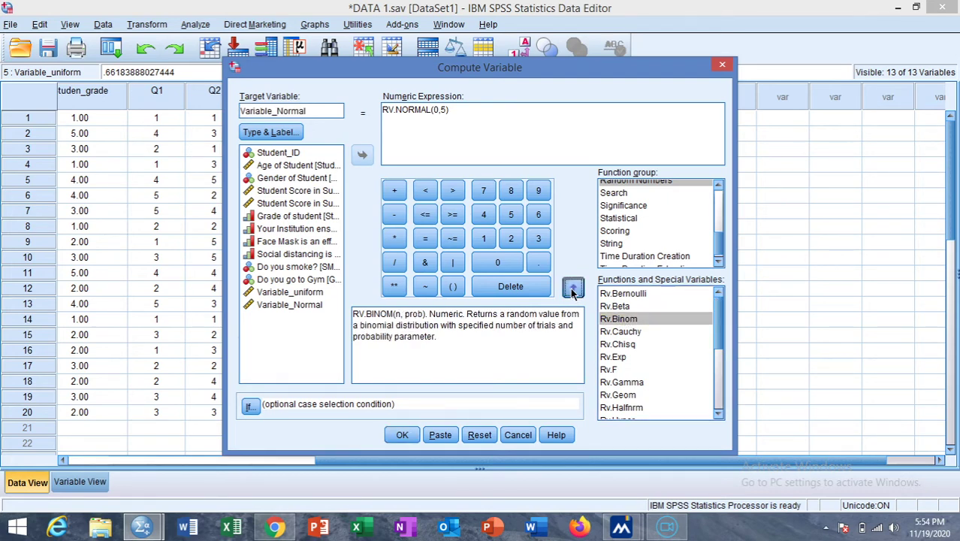
{"action": "left_click", "coordinate": [448, 109]}
{"action": "key", "text": "shift+Home"}
{"action": "key", "text": "BackSpace"}
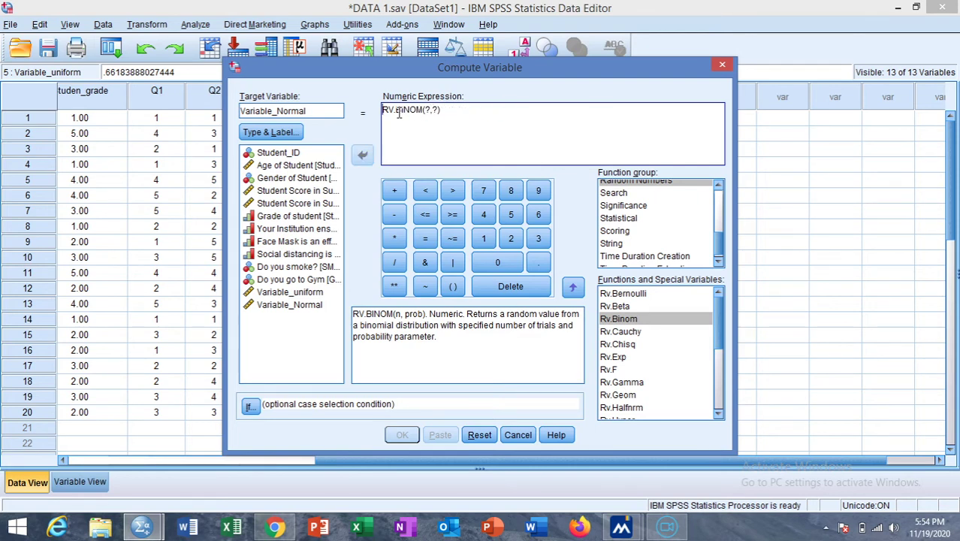
Change the target variable name to Variable_Binomial.
{"action": "left_click", "coordinate": [318, 110]}
{"action": "key", "text": "BackSpace"}
{"action": "key", "text": "BackSpace"}
{"action": "key", "text": "BackSpace"}
{"action": "key", "text": "BackSpace"}
{"action": "key", "text": "BackSpace"}
{"action": "key", "text": "BackSpace"}
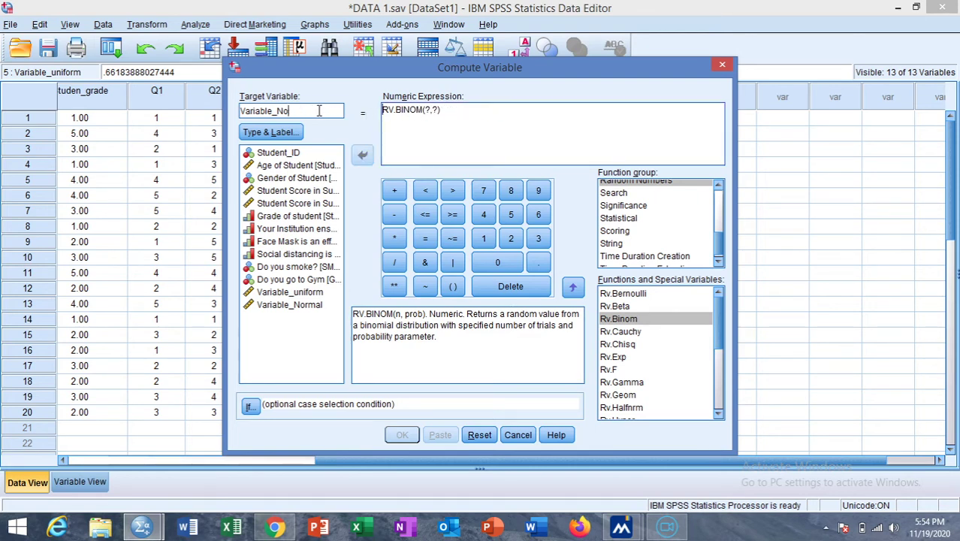
{"action": "type", "text": "Binomial"}
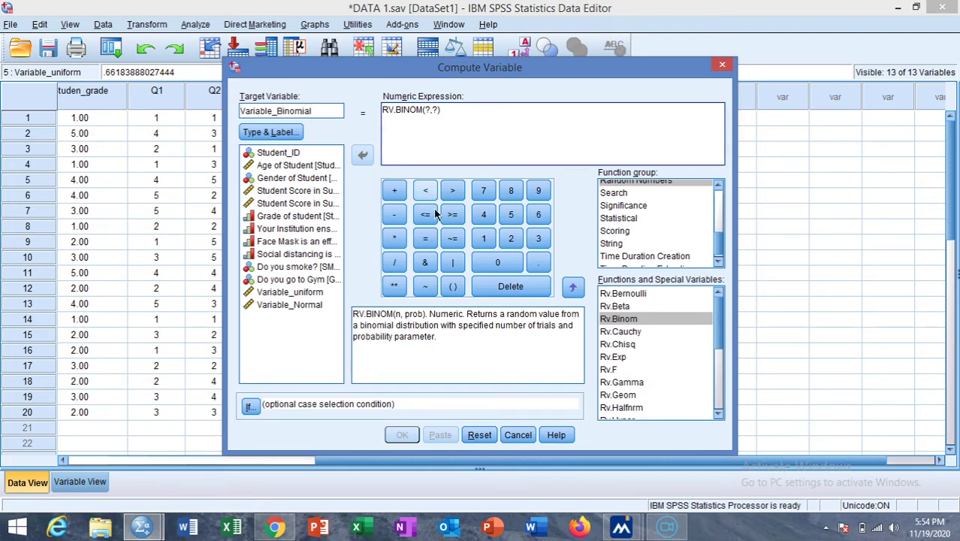
Set the binomial function's number of trials to 1 and its probability to 0.5.
{"action": "left_click", "coordinate": [437, 126]}
{"action": "key", "text": "BackSpace"}
{"action": "key", "text": "BackSpace"}
{"action": "type", "text": "1"}
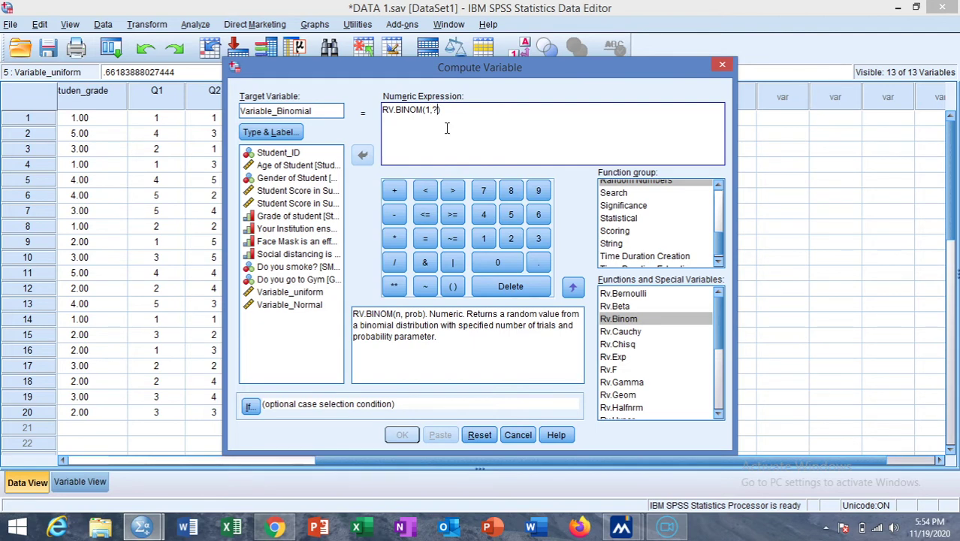
{"action": "key", "text": "Delete"}
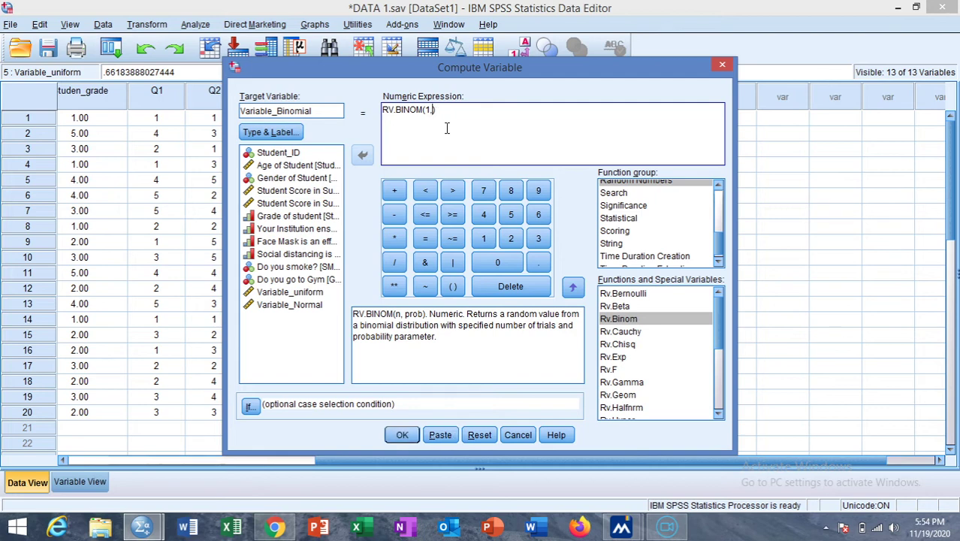
{"action": "type", "text": "0.5"}
Run the binomial computation and return to the DATA 1.sav dataset.
{"action": "left_click", "coordinate": [395, 437]}
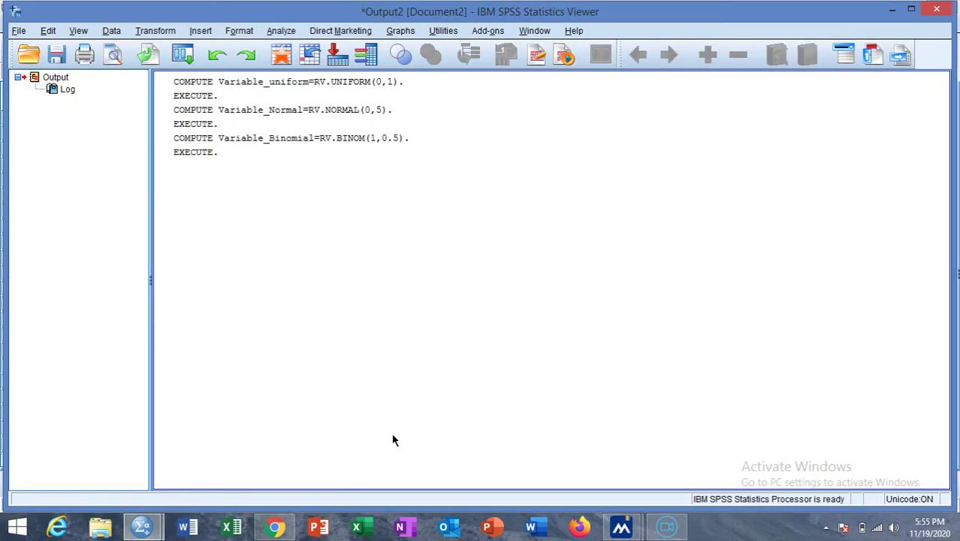
{"action": "left_click", "coordinate": [142, 526]}
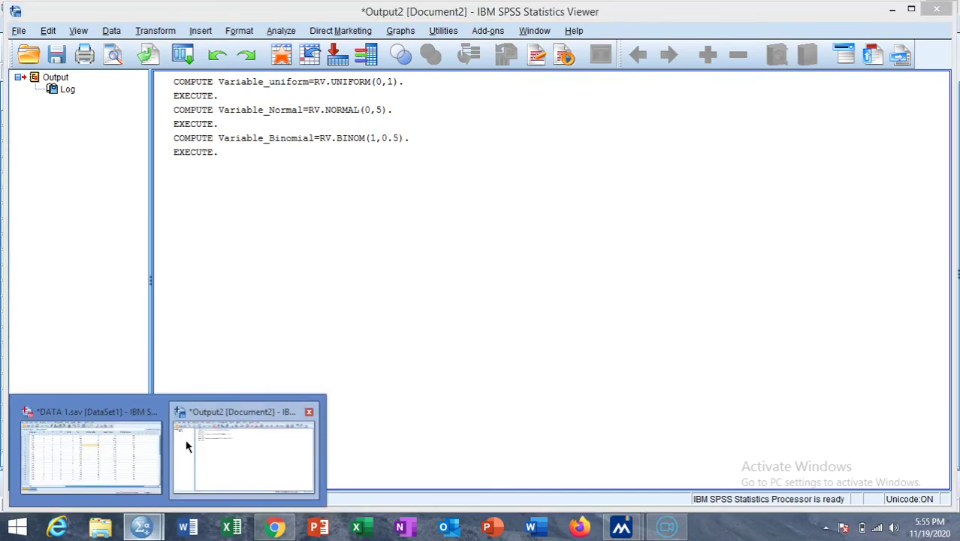
{"action": "left_click", "coordinate": [138, 435]}
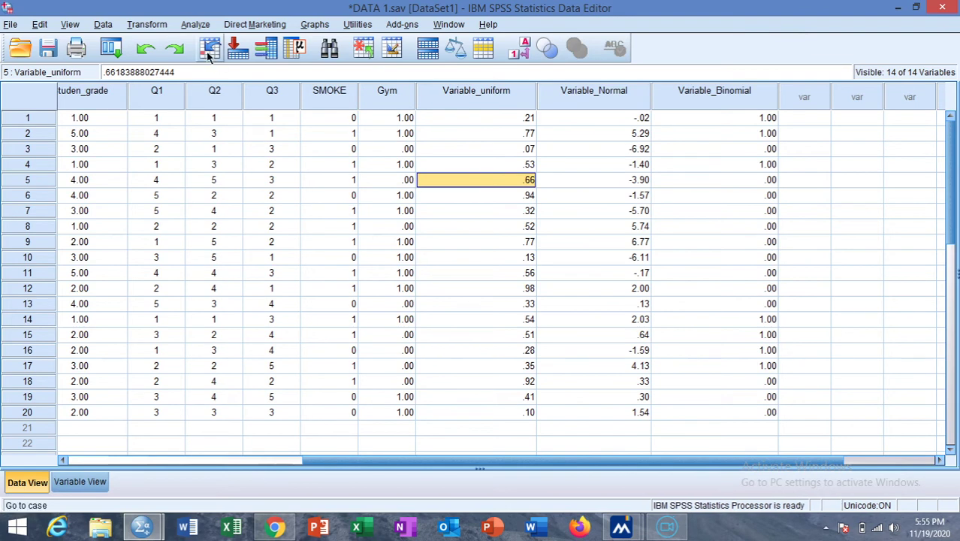
Reopen Compute Variable and list the functions of the Arithmetic group.
{"action": "left_click", "coordinate": [153, 24]}
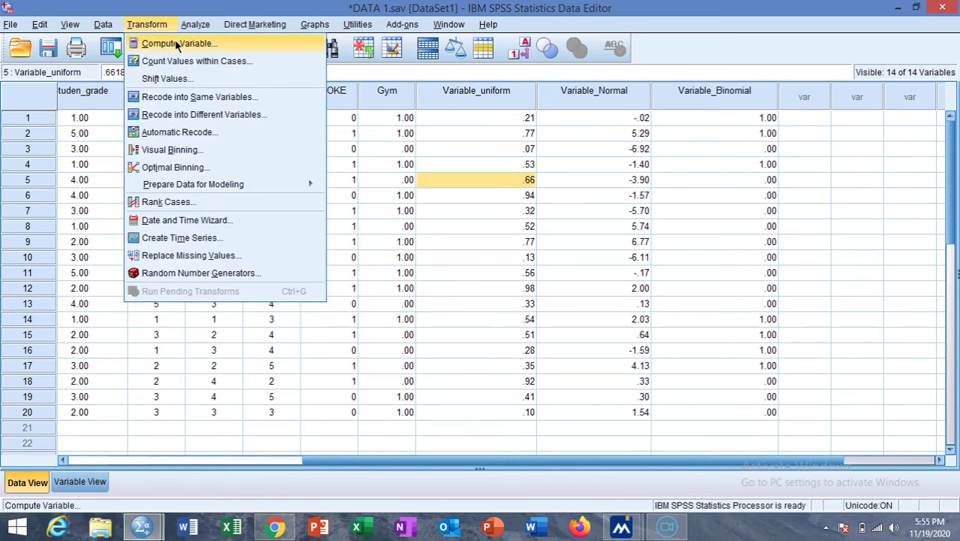
{"action": "left_click", "coordinate": [176, 46]}
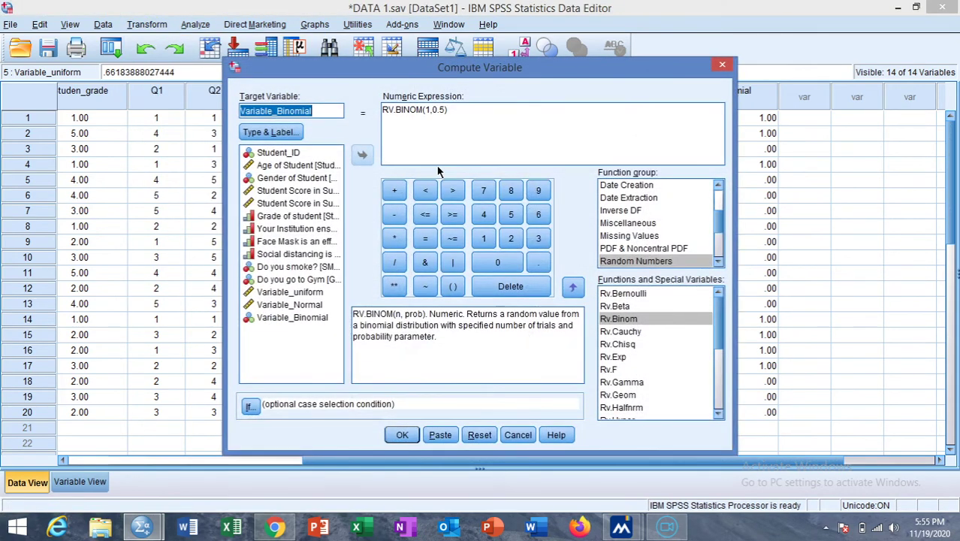
{"action": "left_click", "coordinate": [712, 210]}
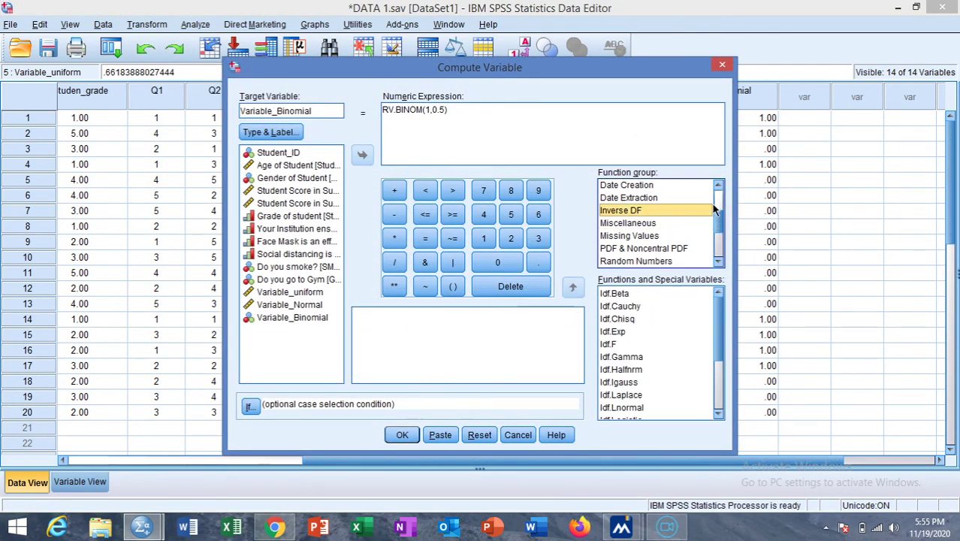
{"action": "left_click_drag", "start_coordinate": [719, 227], "coordinate": [719, 200]}
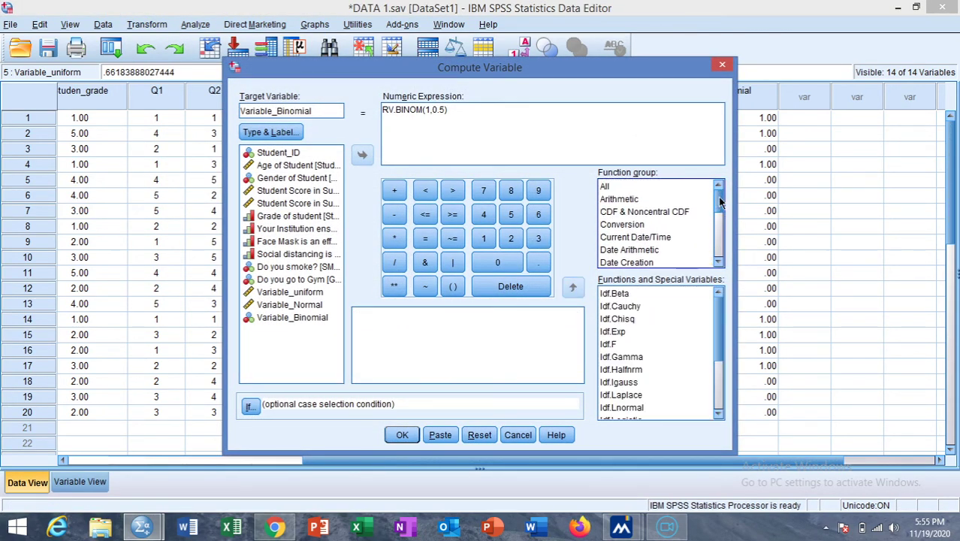
{"action": "left_click", "coordinate": [634, 199]}
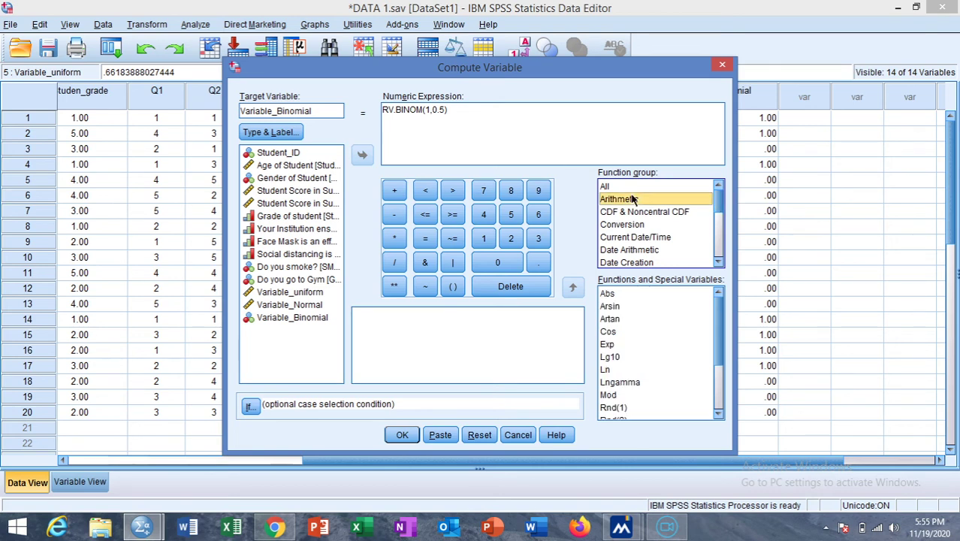
Clear the binomial expression and insert the Trunc(1) function in its place.
{"action": "left_click", "coordinate": [452, 115]}
{"action": "key", "text": "BackSpace"}
{"action": "key", "text": "BackSpace"}
{"action": "key", "text": "BackSpace"}
{"action": "key", "text": "BackSpace"}
{"action": "key", "text": "BackSpace"}
{"action": "key", "text": "BackSpace"}
{"action": "key", "text": "BackSpace"}
{"action": "key", "text": "BackSpace"}
{"action": "key", "text": "BackSpace"}
{"action": "key", "text": "BackSpace"}
{"action": "key", "text": "BackSpace"}
{"action": "key", "text": "BackSpace"}
{"action": "key", "text": "BackSpace"}
{"action": "key", "text": "BackSpace"}
{"action": "key", "text": "BackSpace"}
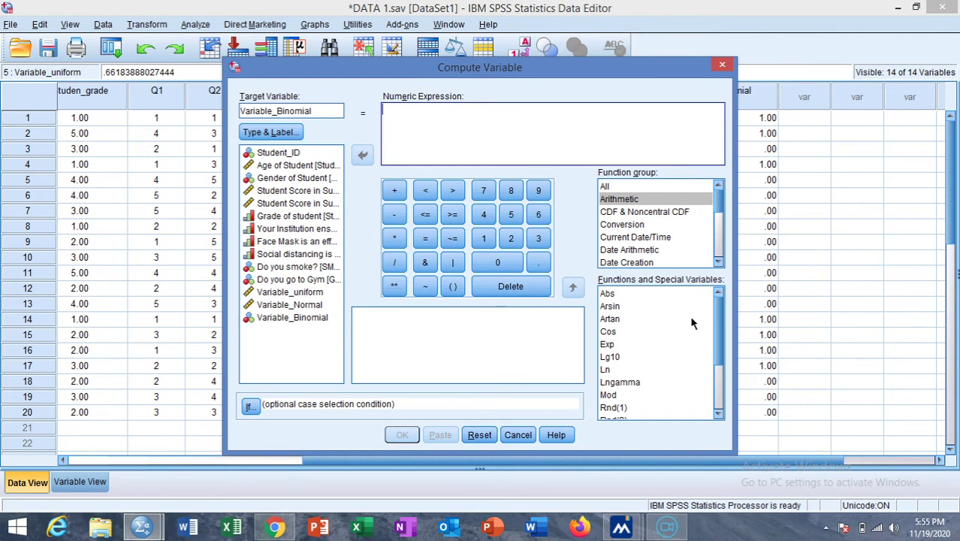
{"action": "scroll", "coordinate": [717, 353], "scroll_direction": "down", "scroll_amount": 2}
{"action": "scroll", "coordinate": [717, 353], "scroll_direction": "down", "scroll_amount": 1}
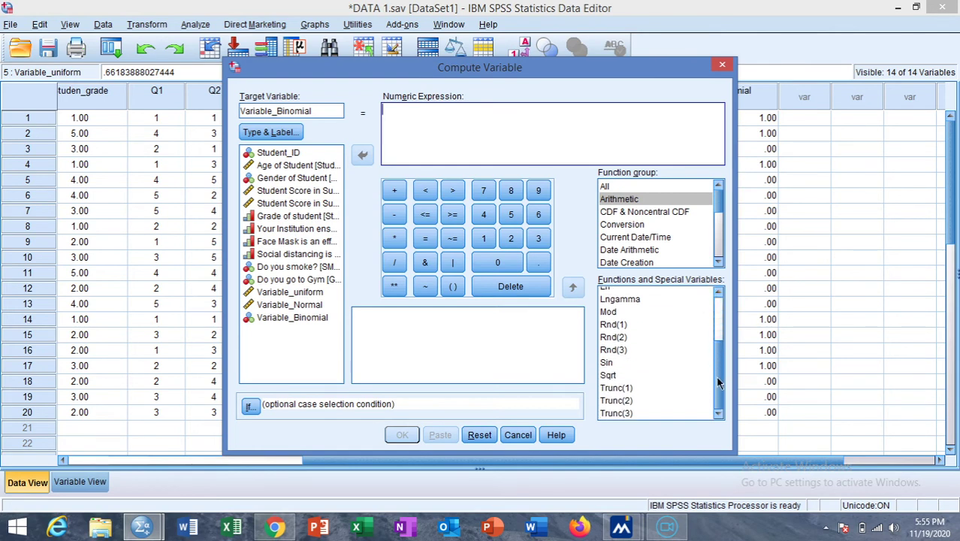
{"action": "left_click", "coordinate": [627, 388]}
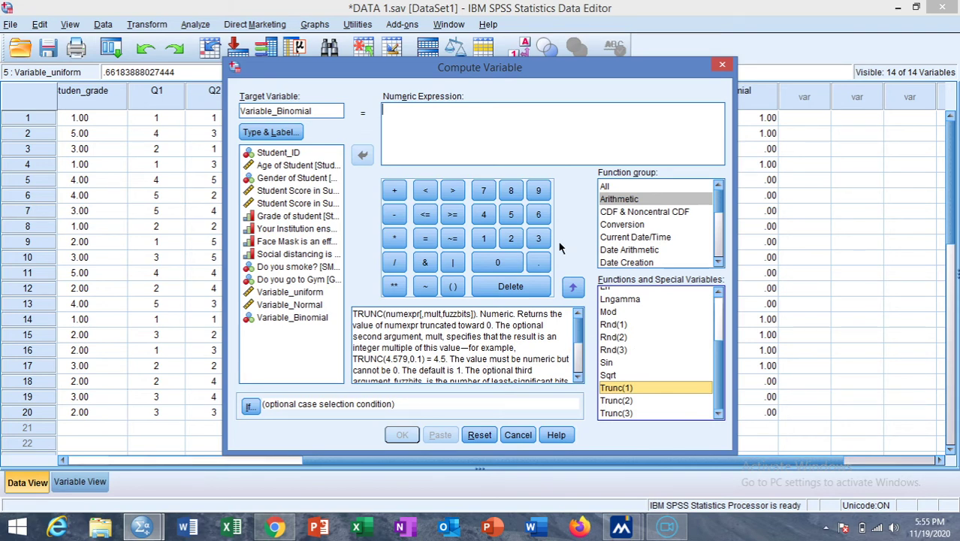
{"action": "left_click", "coordinate": [570, 287]}
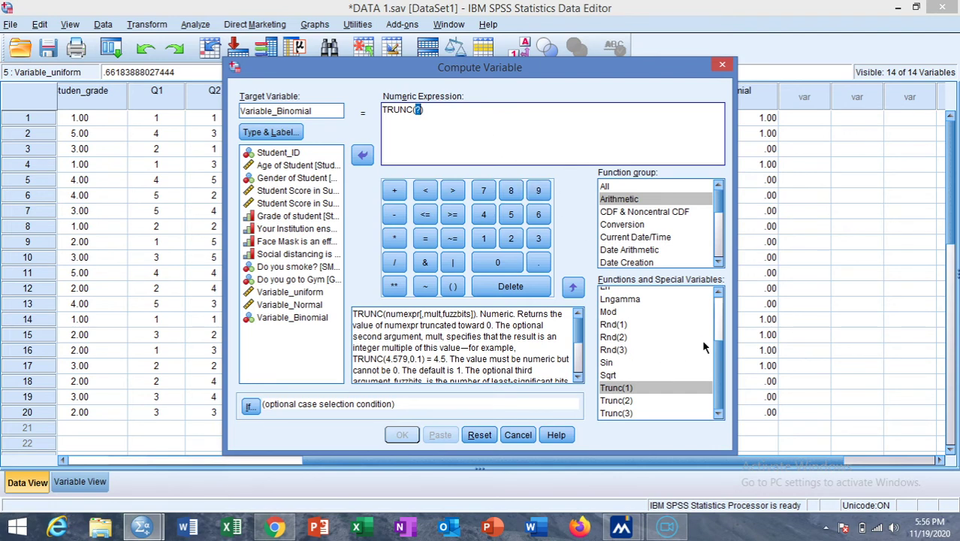
Insert the Rv.Uniform function from the Random Numbers group as the argument of TRUNC.
{"action": "mouse_move", "coordinate": [723, 221]}
{"action": "left_mouse_down"}
{"action": "mouse_move", "coordinate": [723, 252]}
{"action": "mouse_move", "coordinate": [722, 218]}
{"action": "mouse_move", "coordinate": [723, 234]}
{"action": "left_mouse_up"}
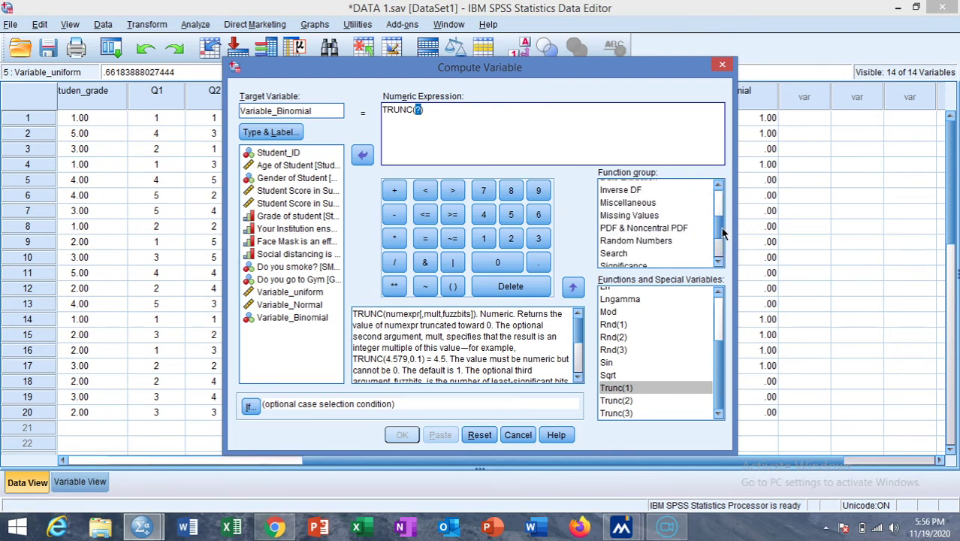
{"action": "left_click", "coordinate": [661, 240]}
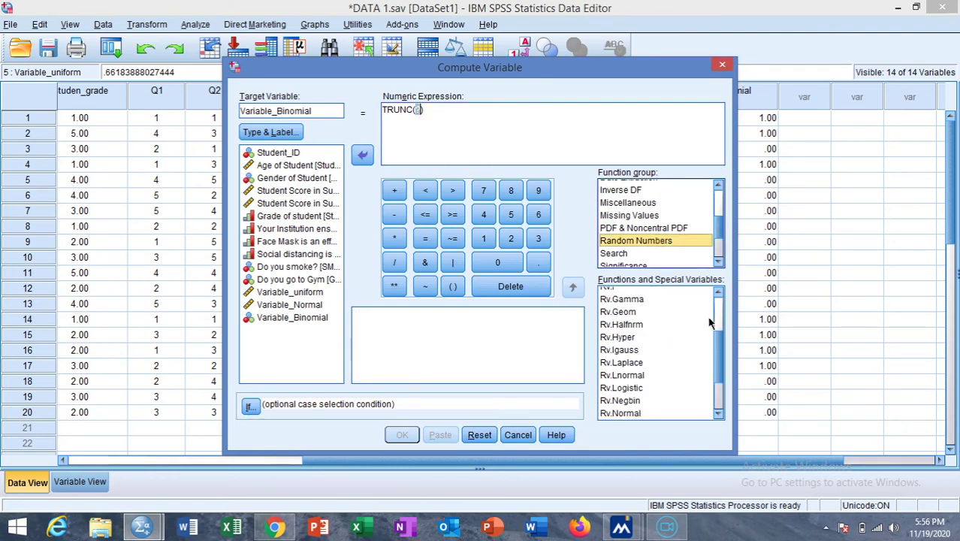
{"action": "left_click_drag", "start_coordinate": [717, 335], "coordinate": [716, 354]}
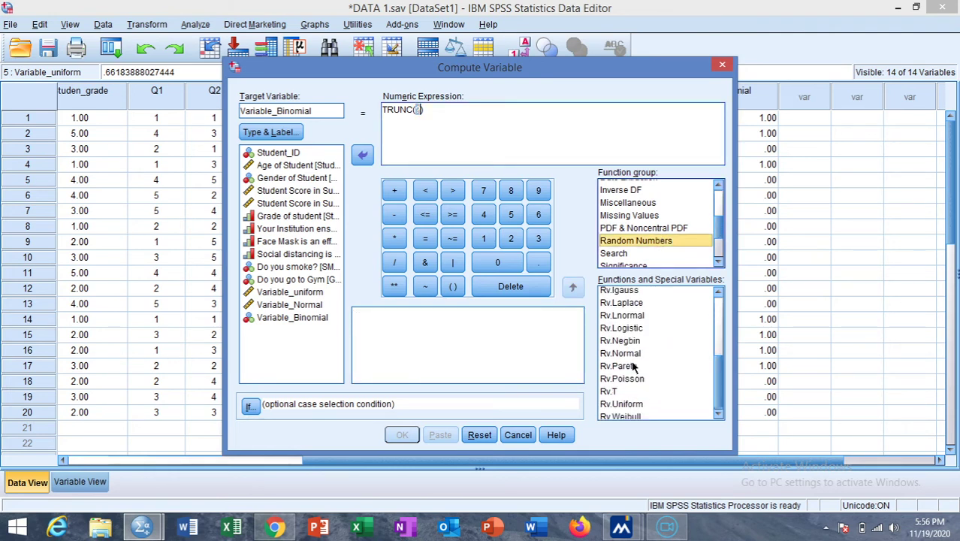
{"action": "left_click", "coordinate": [632, 404]}
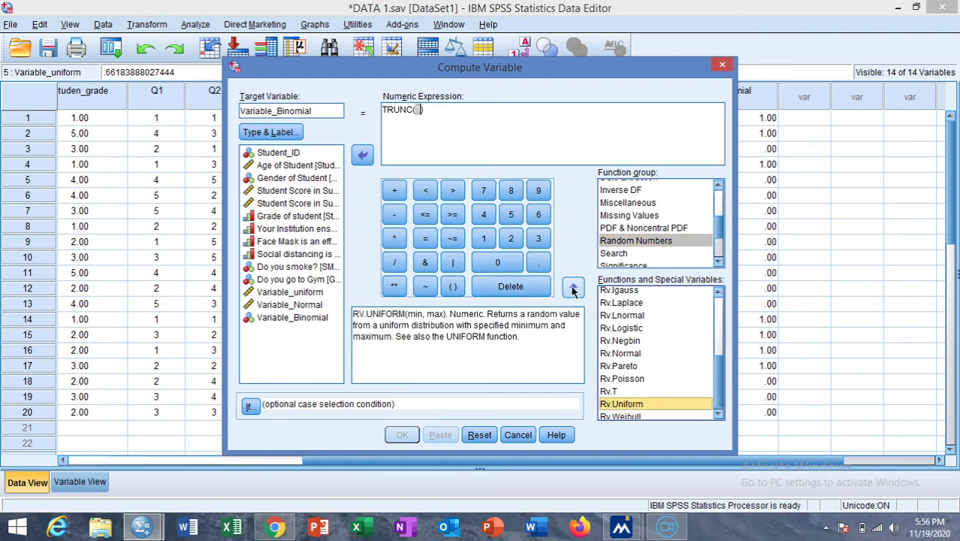
{"action": "left_click", "coordinate": [573, 289]}
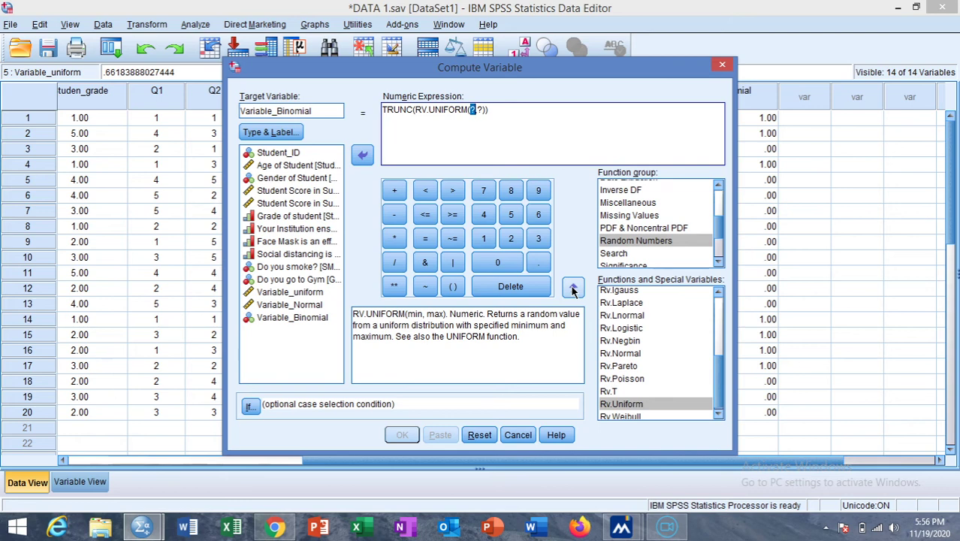
Set the uniform function's minimum to 0 and maximum to 2, then try to run it but decline changing the existing variable.
{"action": "type", "text": "0"}
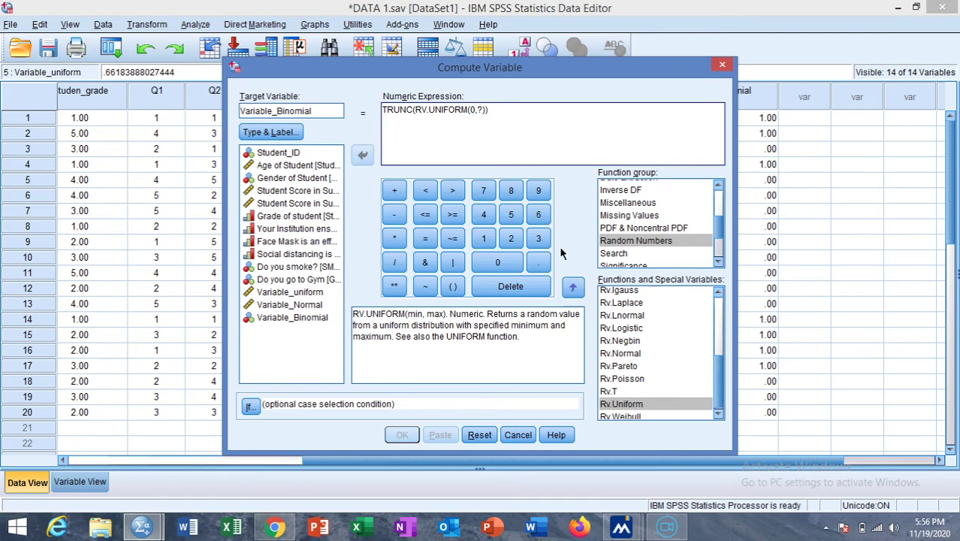
{"action": "double_click", "coordinate": [481, 110]}
{"action": "type", "text": "2"}
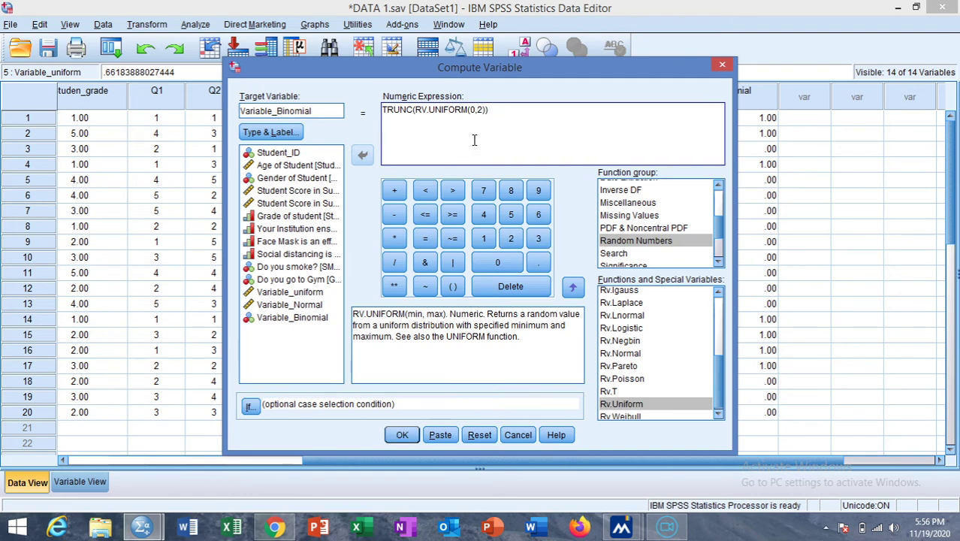
{"action": "left_click", "coordinate": [402, 435]}
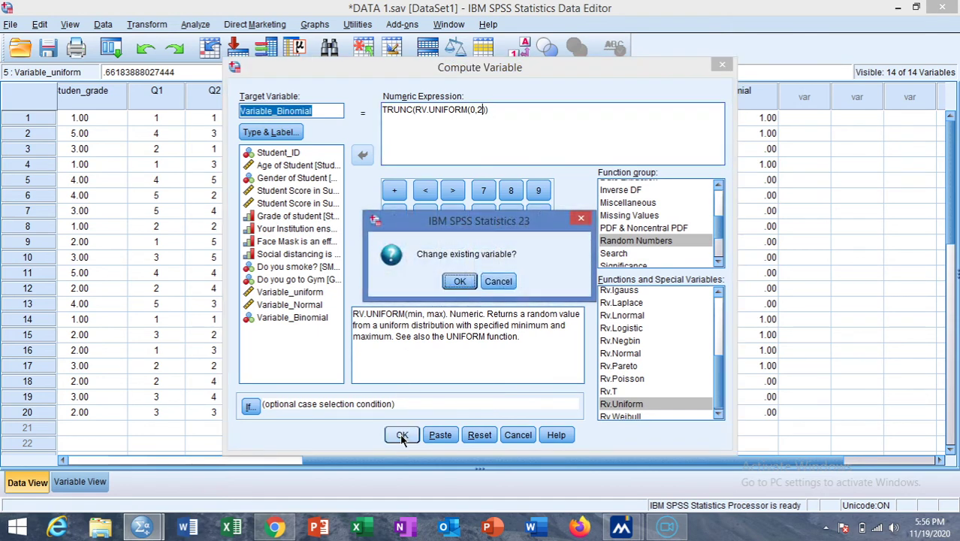
{"action": "left_click", "coordinate": [497, 281]}
Change the target variable name to "treatment group" and try to run the computation.
{"action": "left_click", "coordinate": [313, 111]}
{"action": "key", "text": "BackSpace"}
{"action": "key", "text": "BackSpace"}
{"action": "key", "text": "BackSpace"}
{"action": "key", "text": "BackSpace"}
{"action": "key", "text": "BackSpace"}
{"action": "key", "text": "BackSpace"}
{"action": "key", "text": "BackSpace"}
{"action": "key", "text": "BackSpace"}
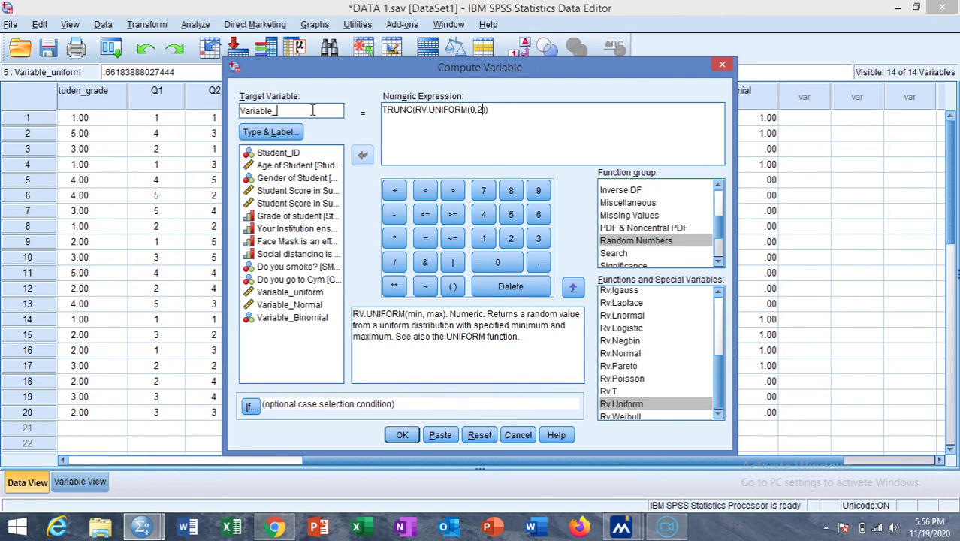
{"action": "key", "text": "BackSpace"}
{"action": "key", "text": "BackSpace"}
{"action": "key", "text": "BackSpace"}
{"action": "key", "text": "BackSpace"}
{"action": "key", "text": "BackSpace"}
{"action": "key", "text": "BackSpace"}
{"action": "key", "text": "BackSpace"}
{"action": "key", "text": "BackSpace"}
{"action": "key", "text": "BackSpace"}
{"action": "type", "text": "treatment group"}
{"action": "left_click", "coordinate": [402, 436]}
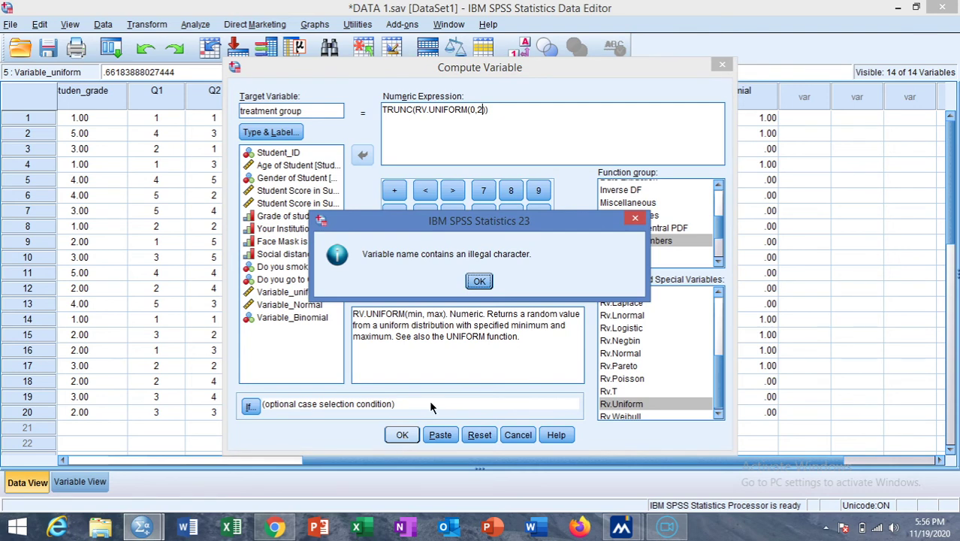
{"action": "left_click", "coordinate": [479, 282]}
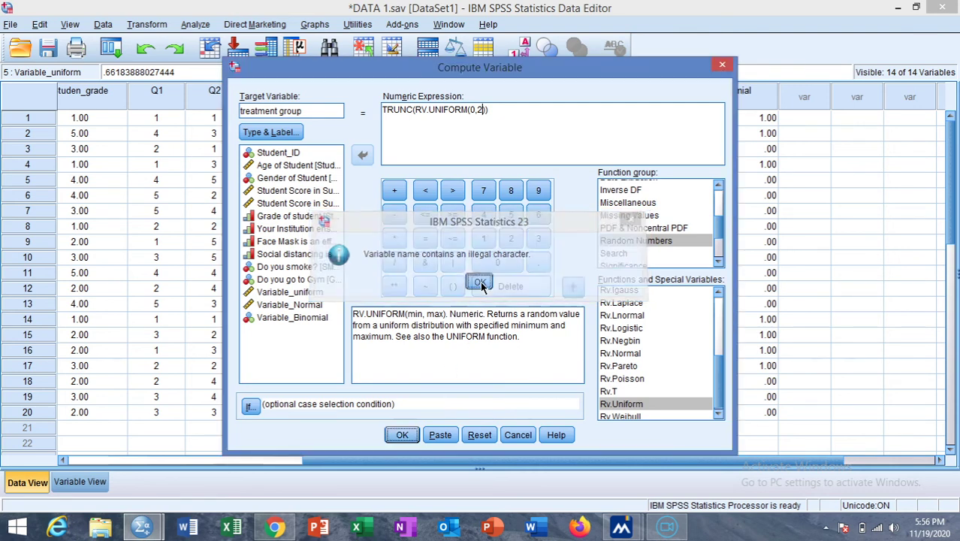
Remove the space from the target variable name to make it treatmentgroup, and run the computation.
{"action": "left_click", "coordinate": [279, 110]}
{"action": "key", "text": "BackSpace"}
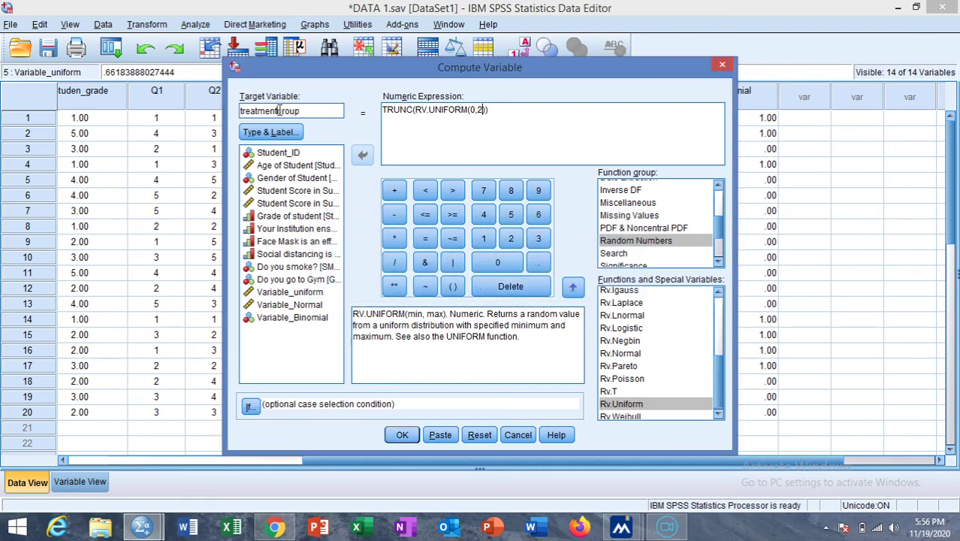
{"action": "left_click", "coordinate": [403, 434]}
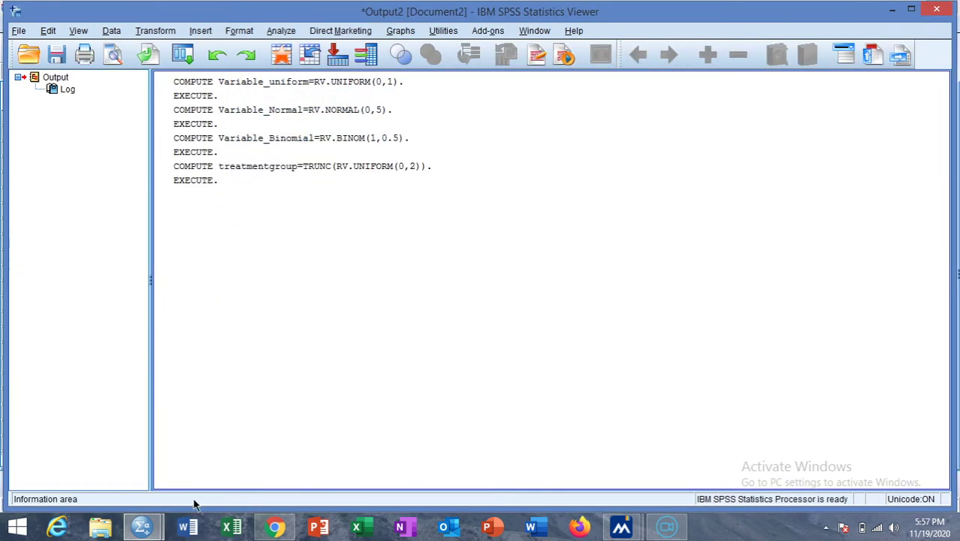
Return to the DATA 1.sav dataset and inspect the treatmentgroup values of cases 16 and 18.
{"action": "mouse_move", "coordinate": [142, 525]}
{"action": "left_click", "coordinate": [114, 449]}
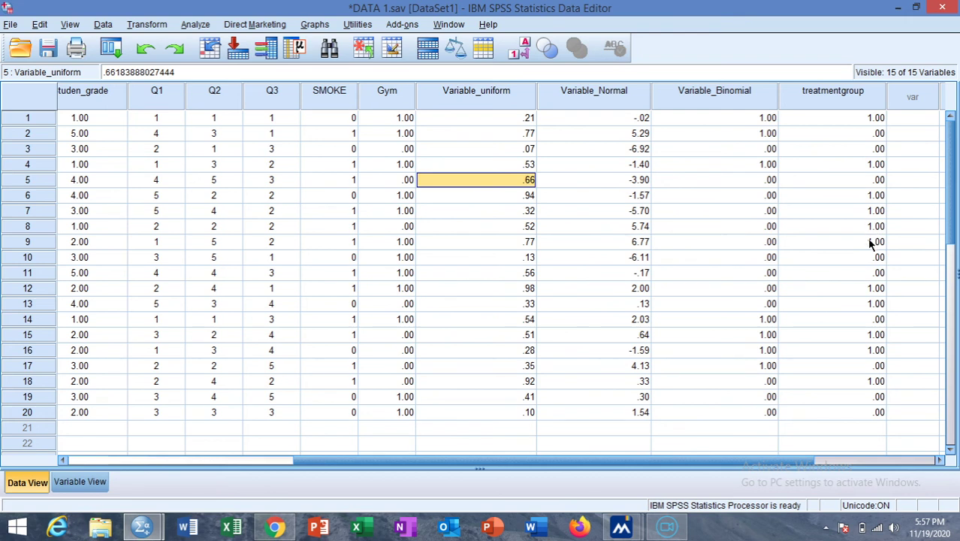
{"action": "left_click", "coordinate": [873, 350]}
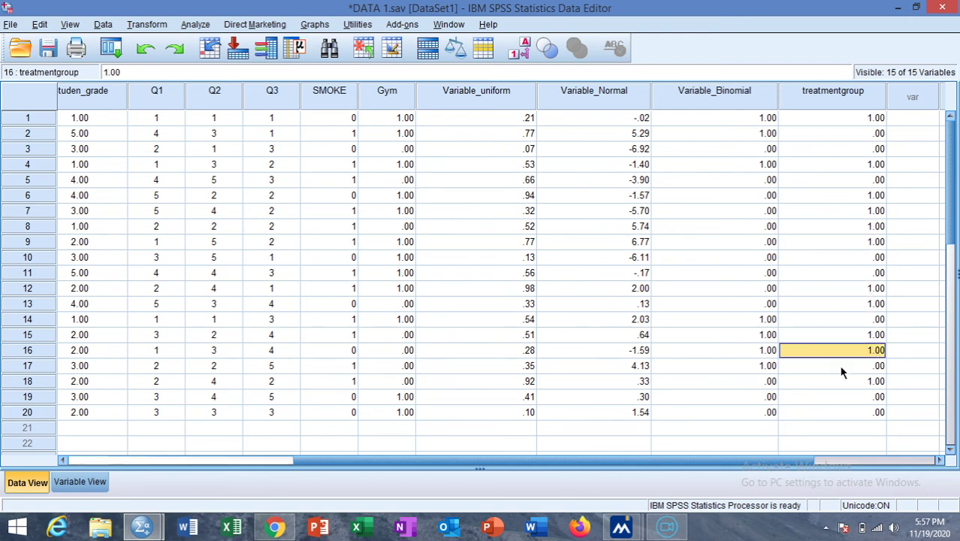
{"action": "left_click", "coordinate": [864, 381]}
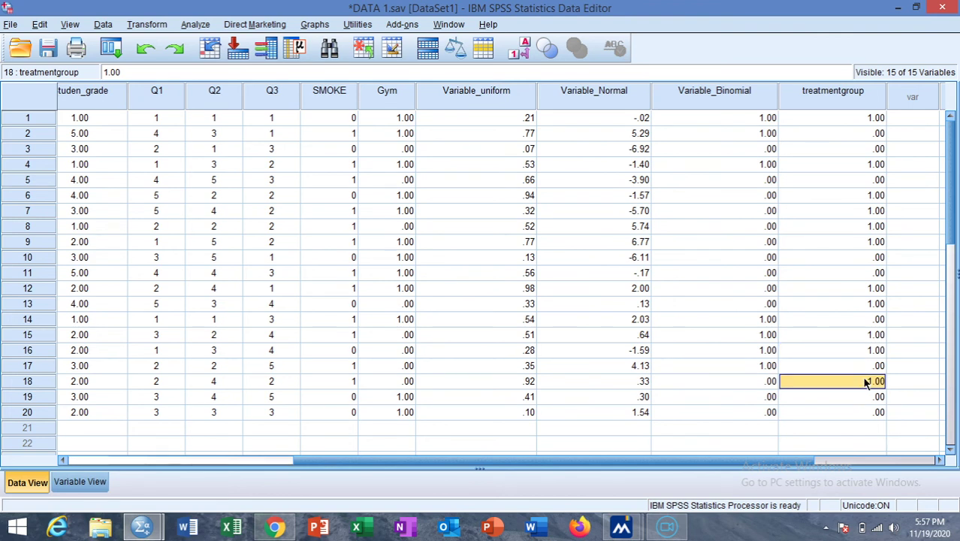
Examine which cases are assigned to the treatment group in the treatmentgroup column, from case 16 up to case 1, and the first student columns.
{"action": "left_click", "coordinate": [865, 350]}
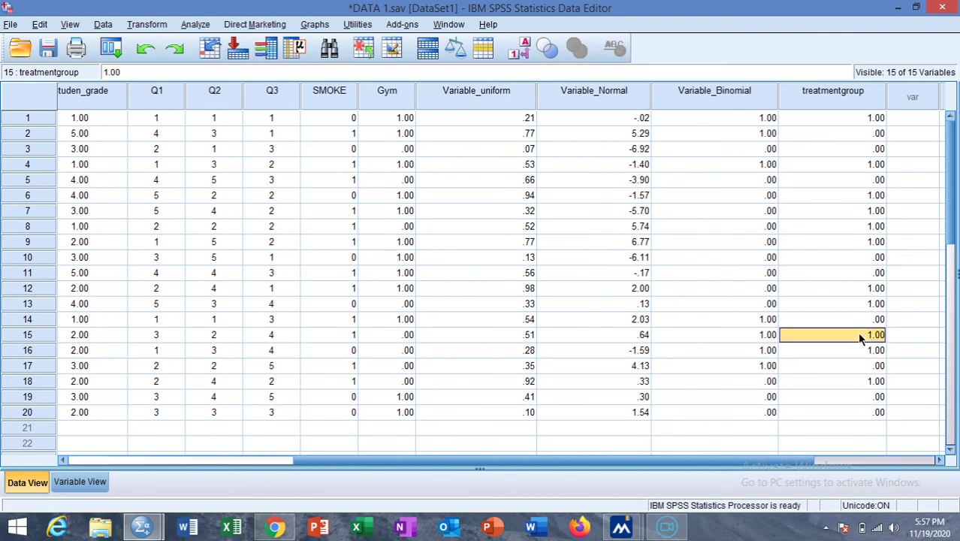
{"action": "left_click", "coordinate": [859, 305]}
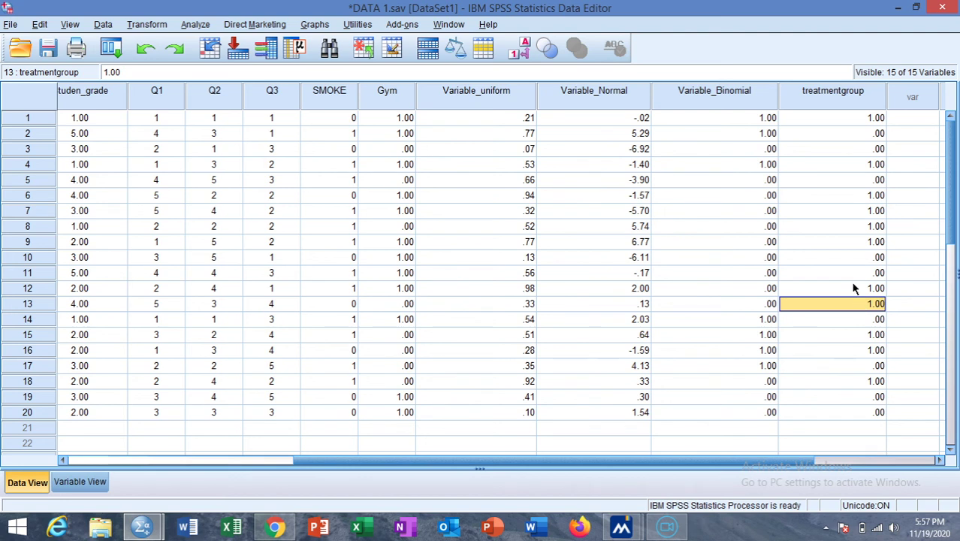
{"action": "left_click", "coordinate": [852, 229]}
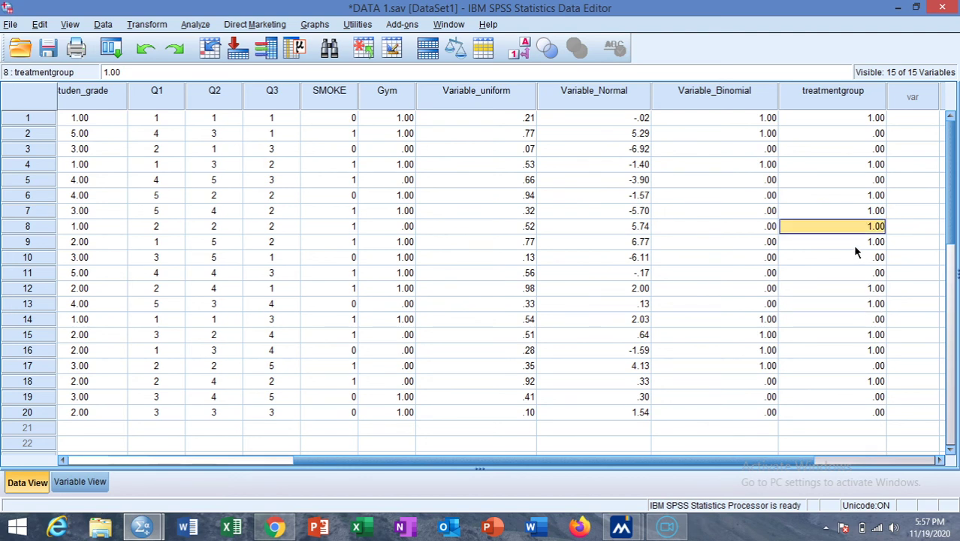
{"action": "left_click", "coordinate": [852, 244]}
{"action": "left_click", "coordinate": [846, 208]}
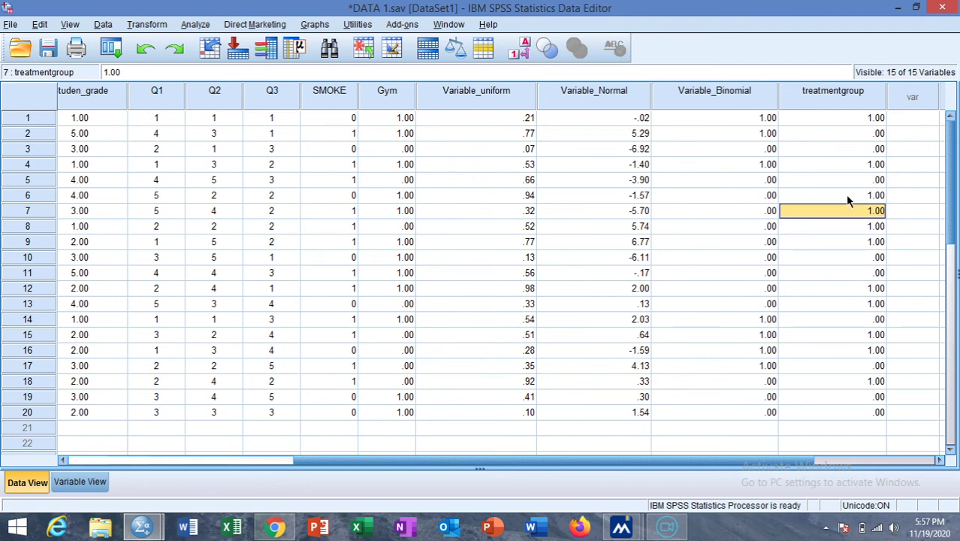
{"action": "left_click", "coordinate": [846, 199]}
{"action": "left_click", "coordinate": [839, 165]}
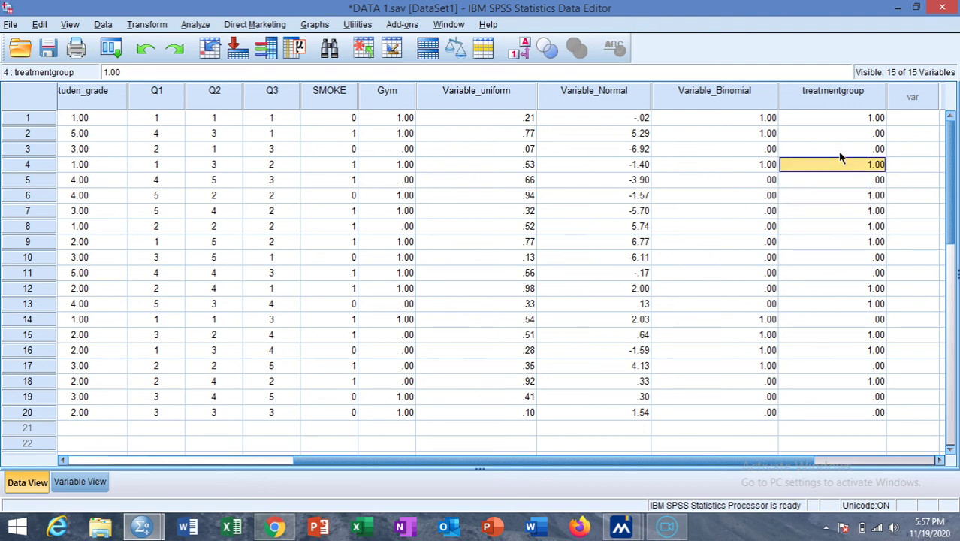
{"action": "left_click", "coordinate": [838, 121]}
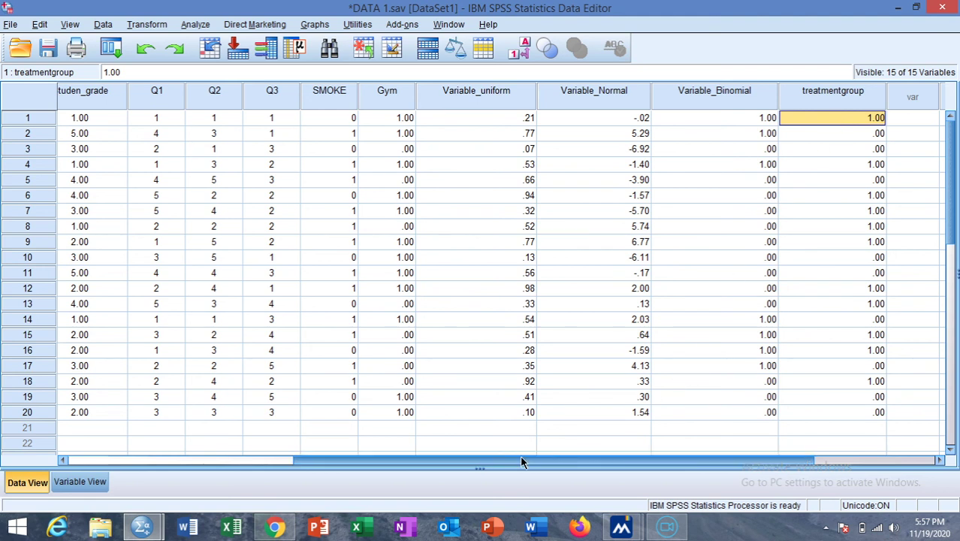
{"action": "left_click_drag", "start_coordinate": [518, 461], "coordinate": [267, 469]}
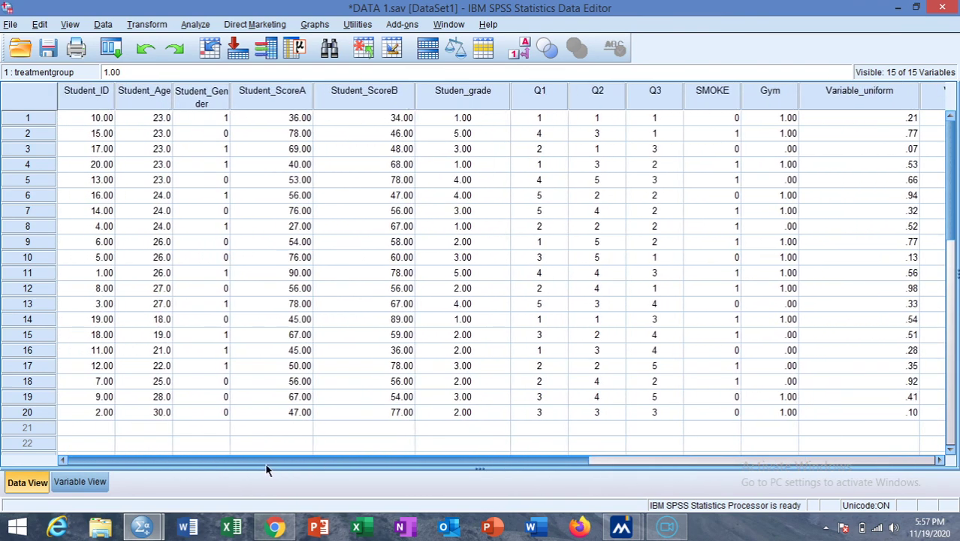